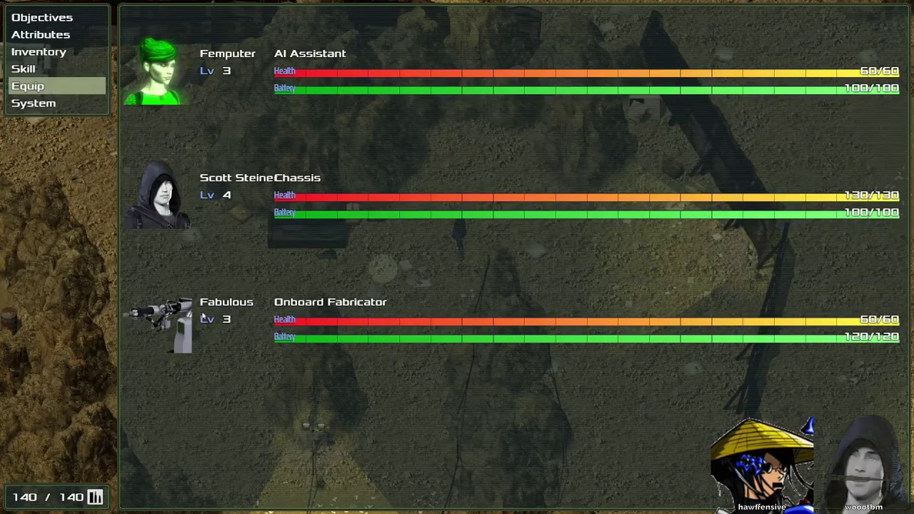
# Assign the Chassis party member's three attribute points: one to Charisma and two to Efficiency.
pyautogui.press('Escape')
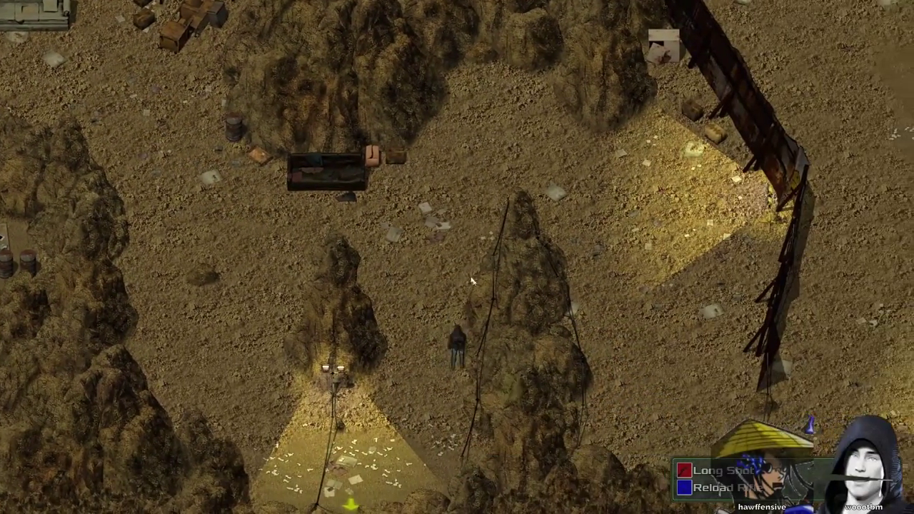
pyautogui.click(367, 246)
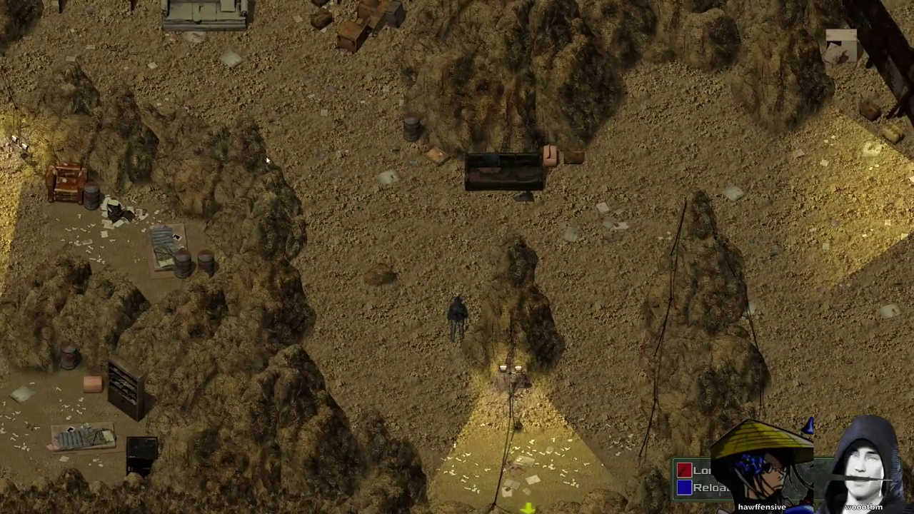
pyautogui.press('Escape')
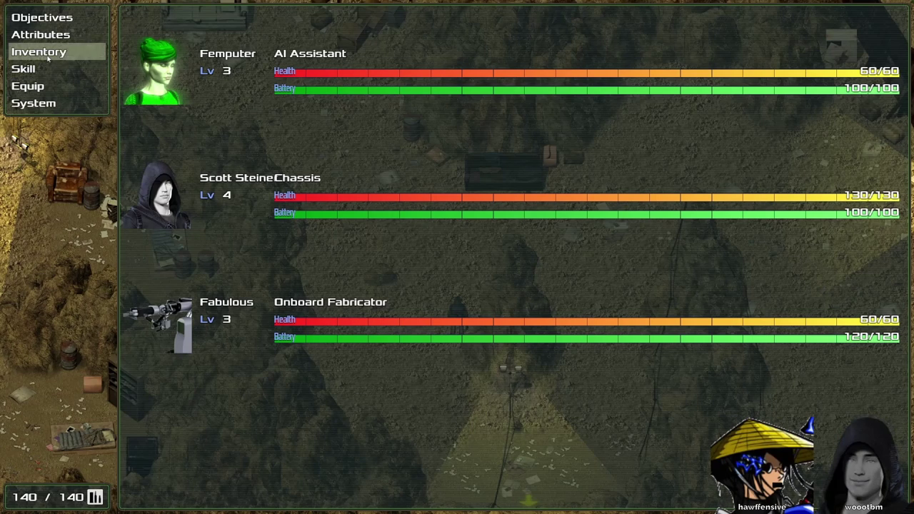
pyautogui.click(40, 35)
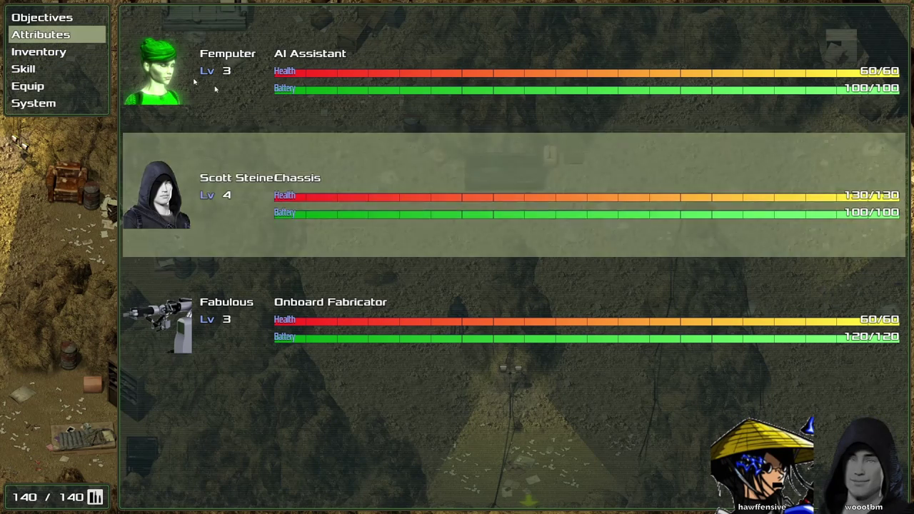
pyautogui.click(262, 190)
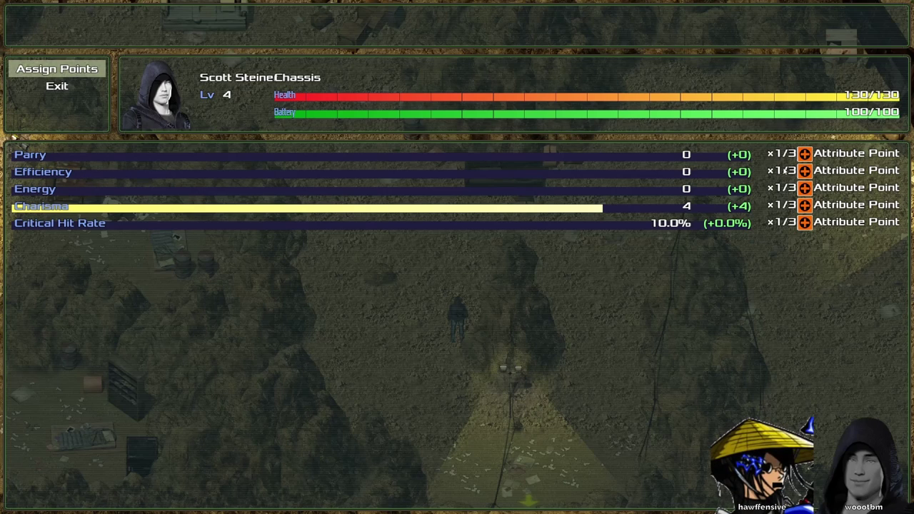
pyautogui.press('Return')
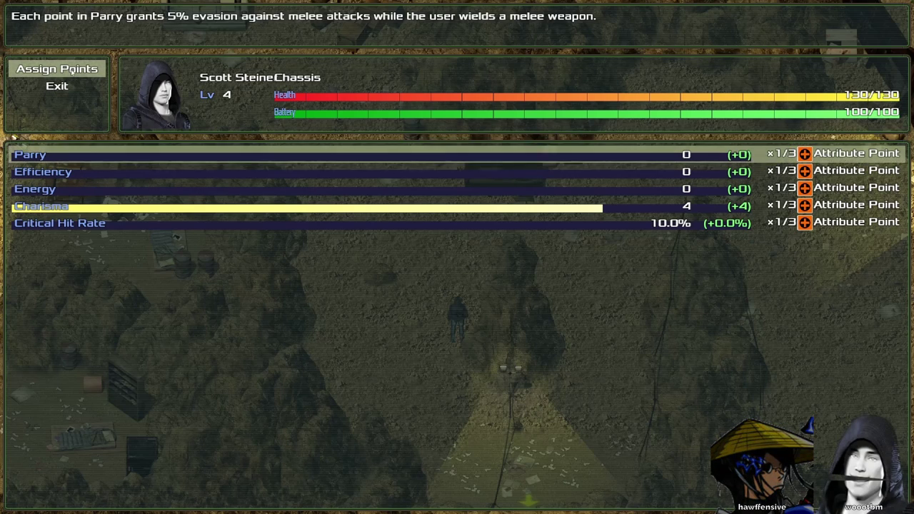
pyautogui.press('Down')
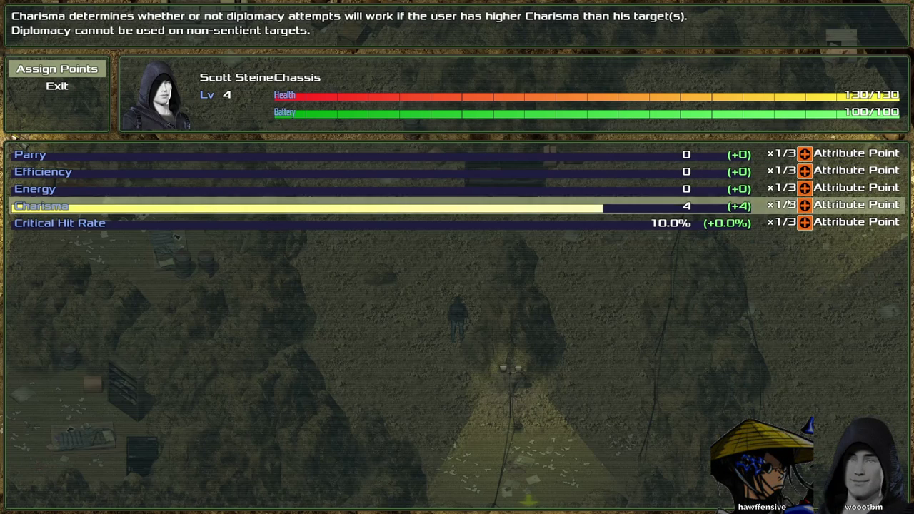
pyautogui.click(805, 205)
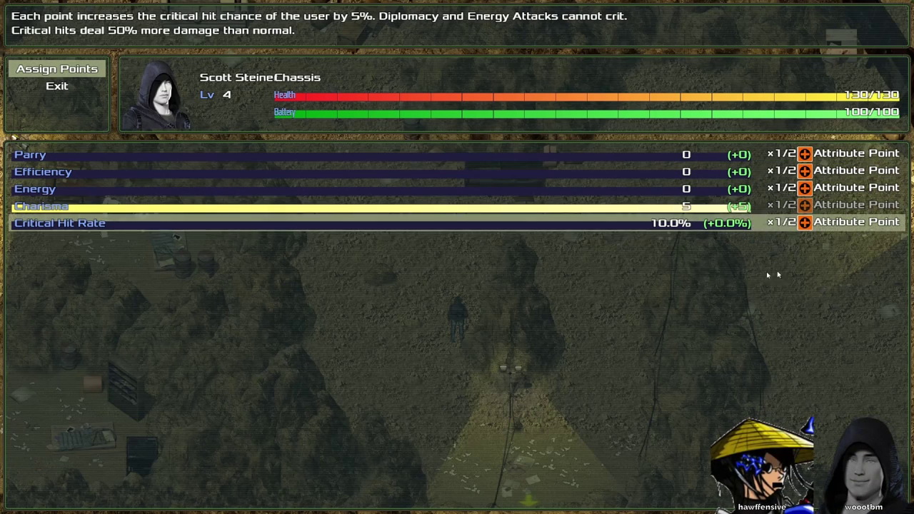
pyautogui.click(804, 171)
pyautogui.click(805, 171)
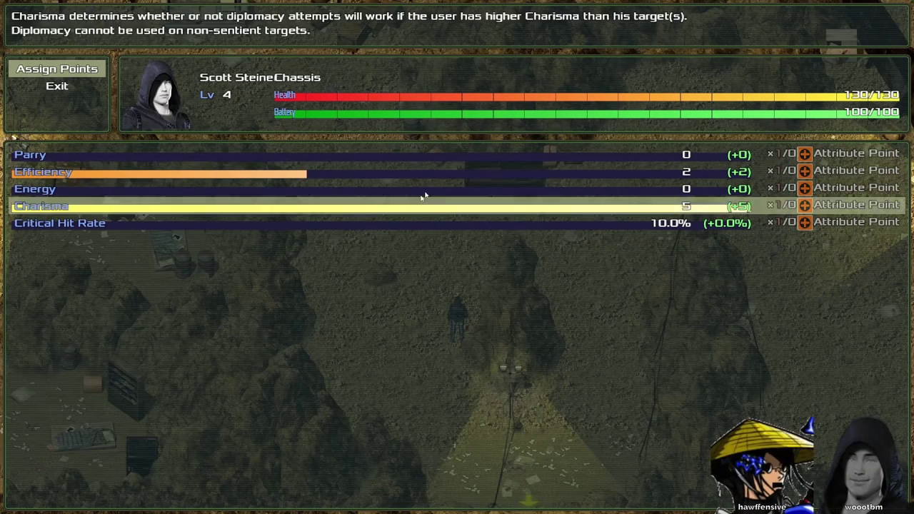
pyautogui.press('Escape')
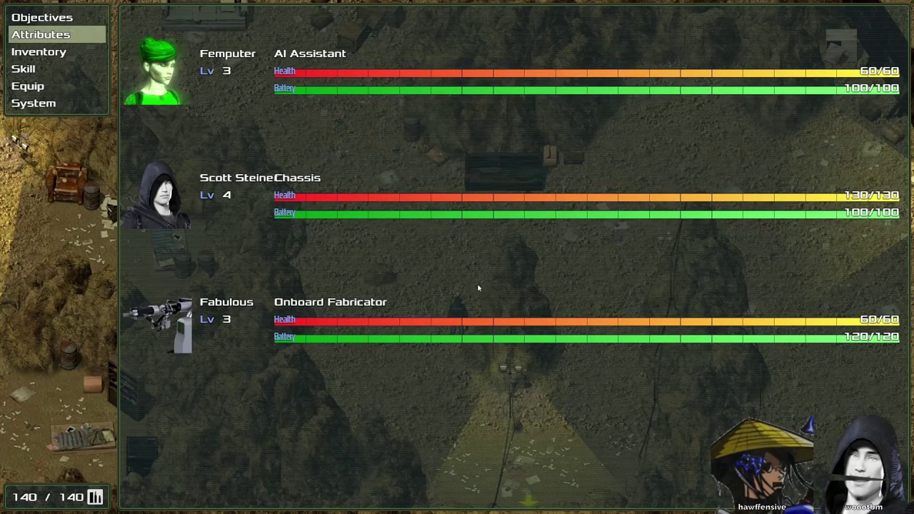
pyautogui.press('Escape')
# Lead the character through the scrapyard and leave by its southern exit to the Line of Crawling Dead area.
pyautogui.click(407, 285)
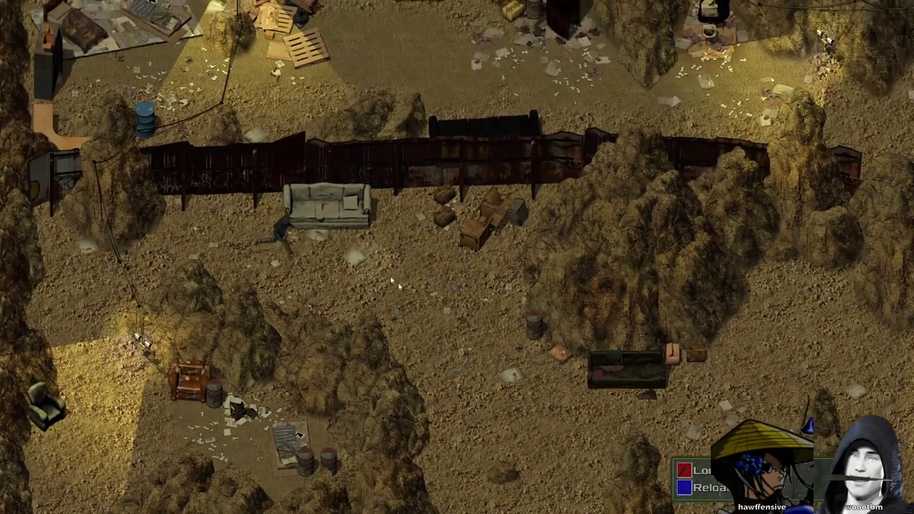
pyautogui.click(418, 303)
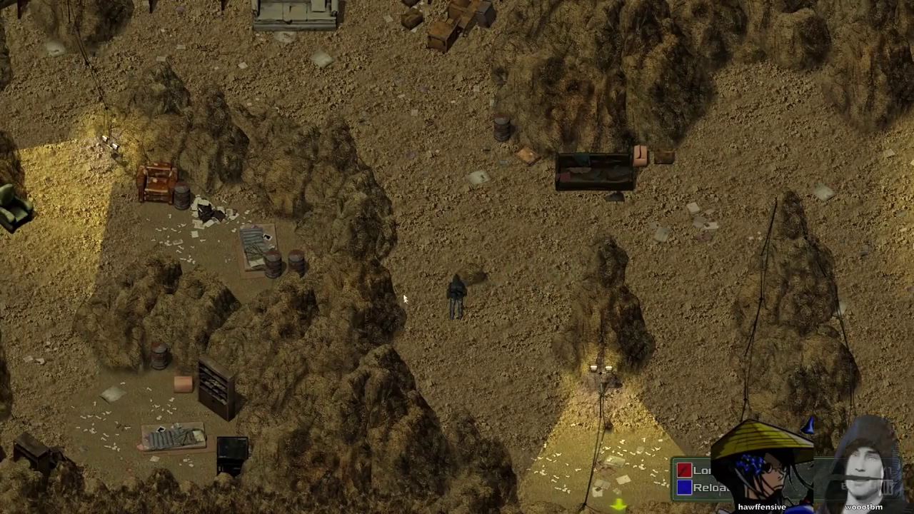
pyautogui.click(526, 275)
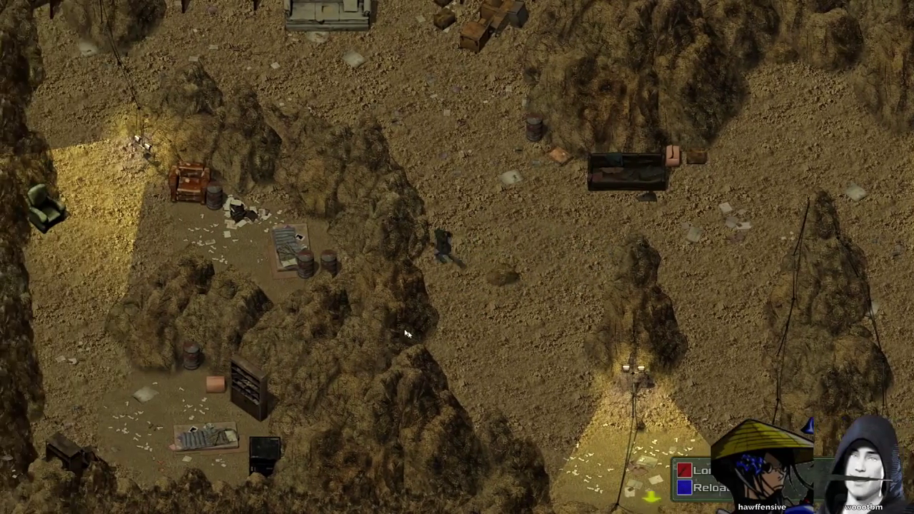
pyautogui.click(470, 348)
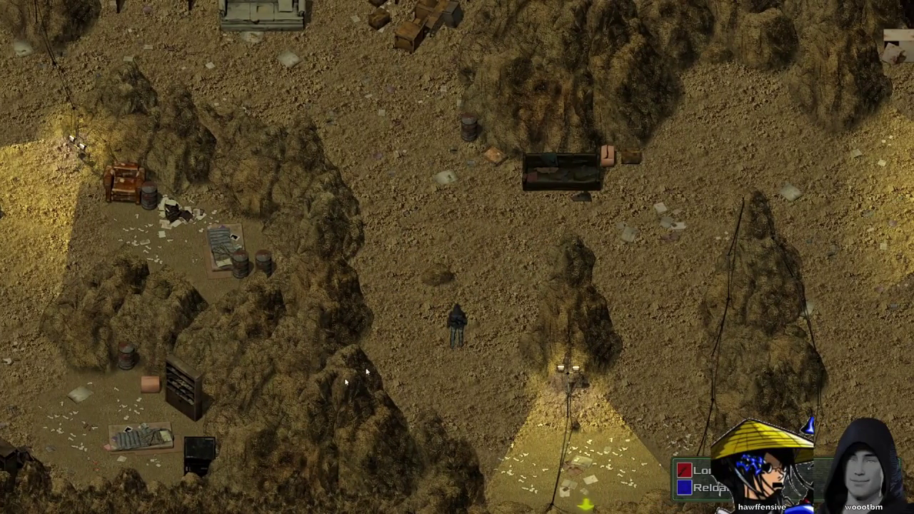
pyautogui.click(476, 426)
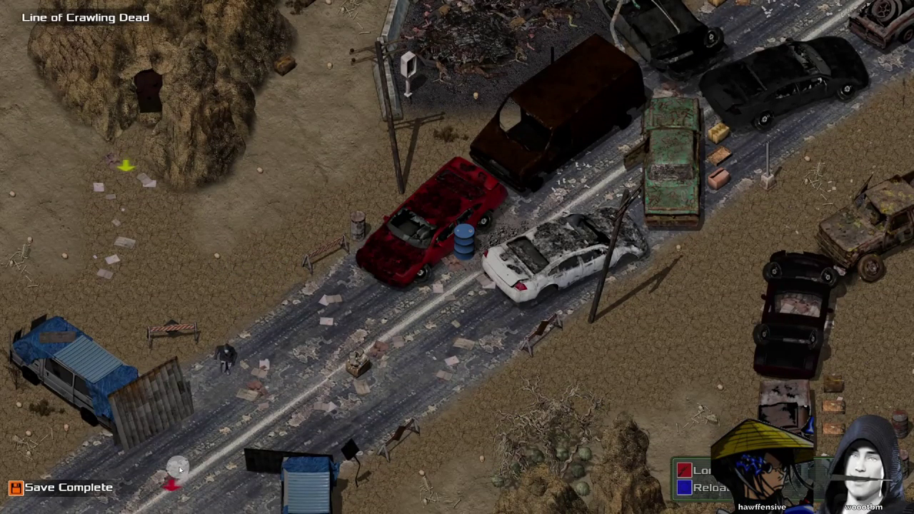
# Walk the character off the wrecked-car road and north along the east side of the cave hill.
pyautogui.click(259, 239)
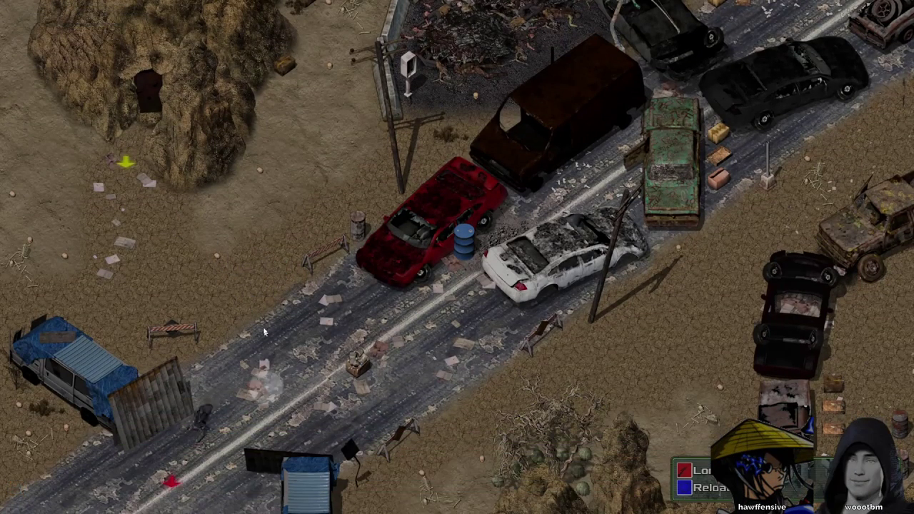
pyautogui.click(303, 129)
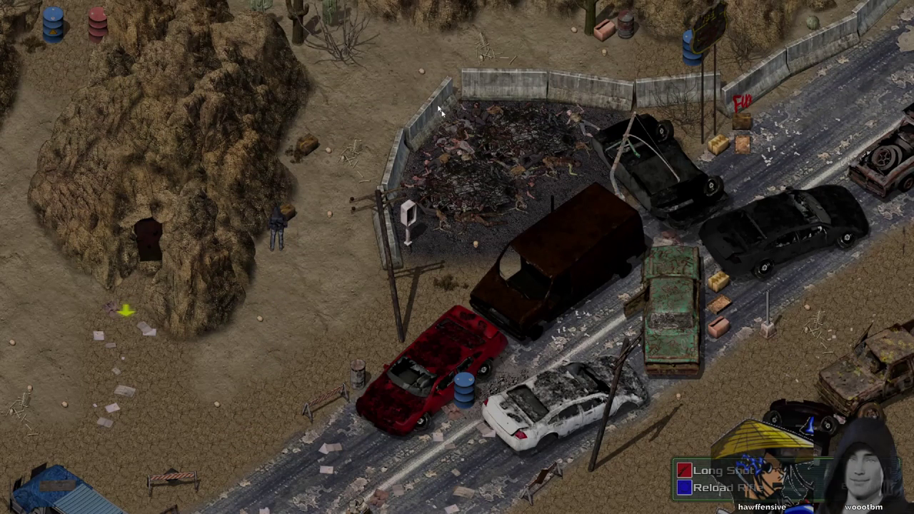
pyautogui.click(352, 220)
pyautogui.click(418, 25)
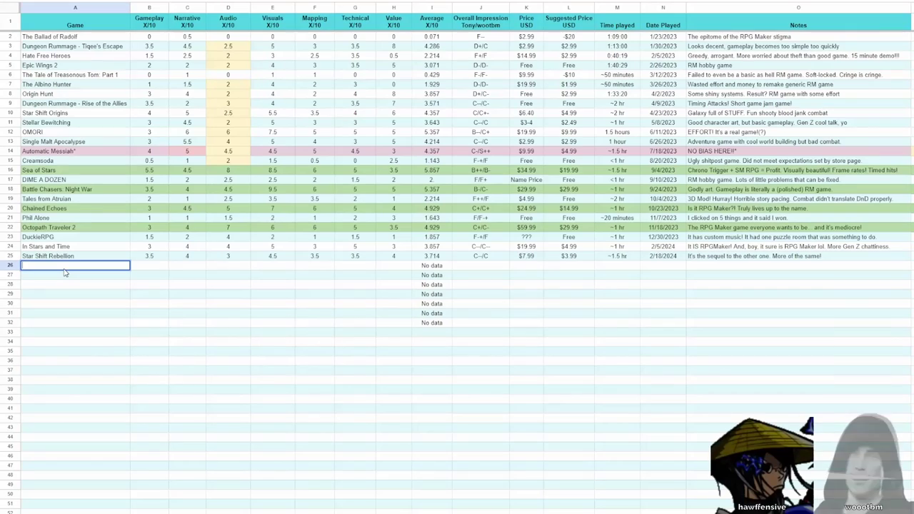
# In the game ratings spreadsheet, enter "Automatic Messiah PART 2" as the game name in row 26.
pyautogui.write('Automatic Mess')
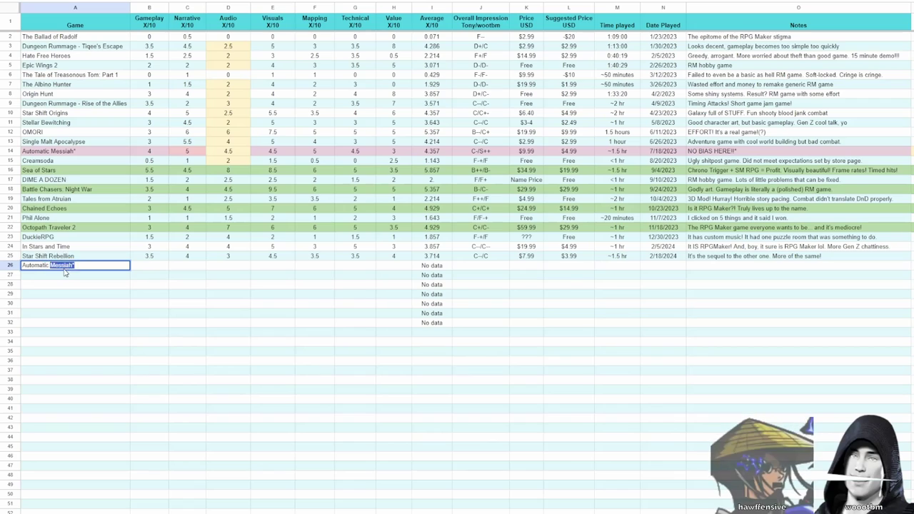
pyautogui.write('iah PART 2')
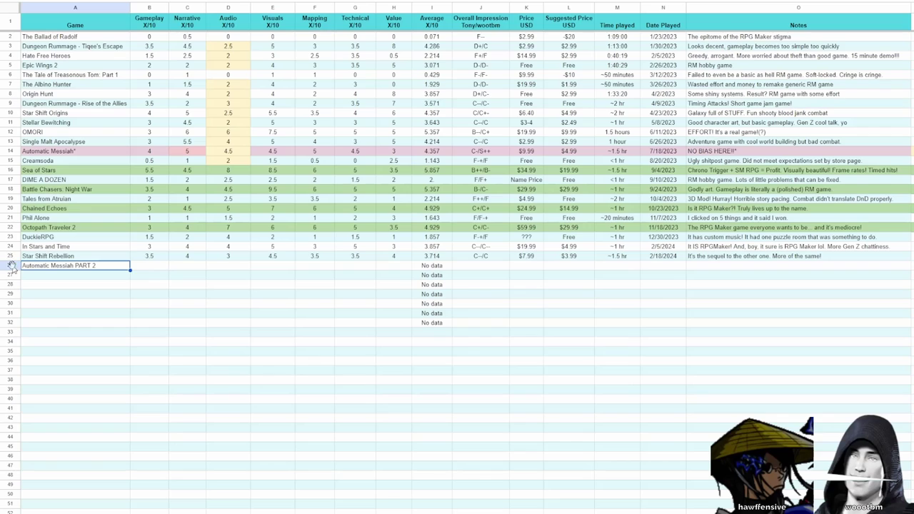
# Try light red 3 and a duller light red as the fill color for row 26.
pyautogui.click(11, 266)
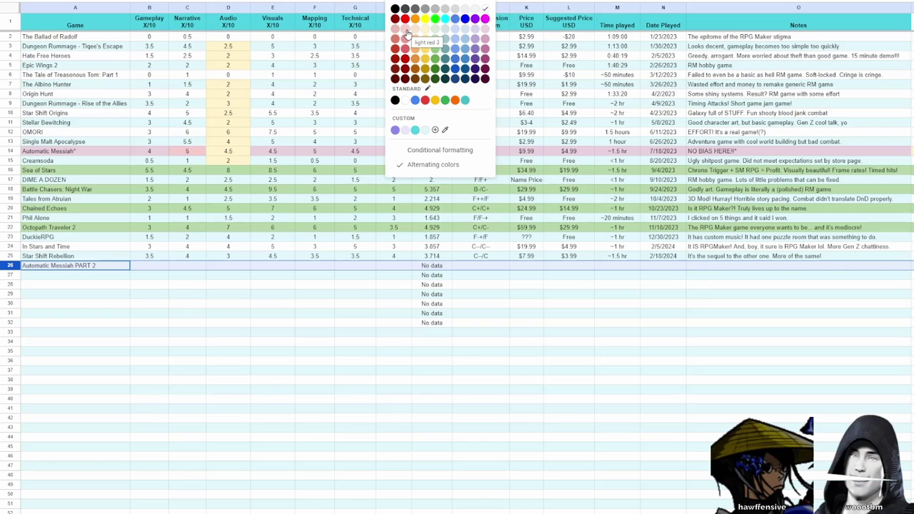
pyautogui.click(407, 34)
pyautogui.click(204, 389)
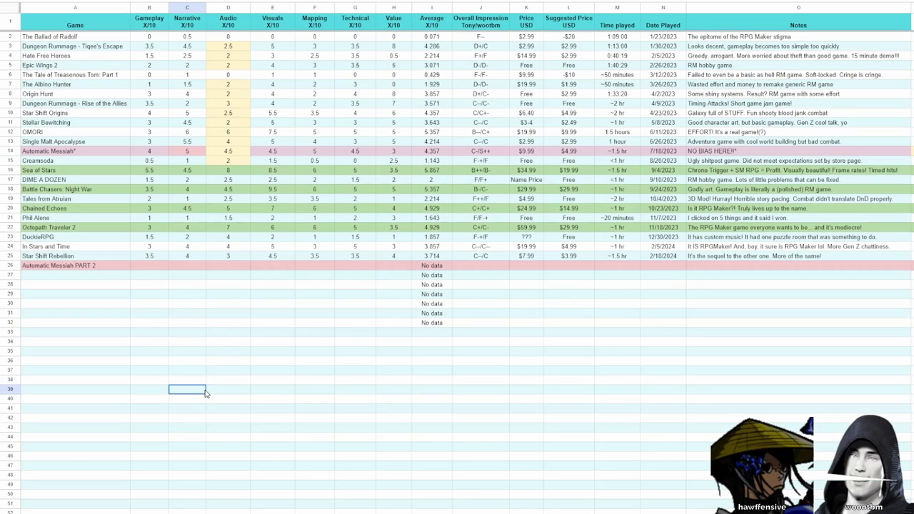
pyautogui.click(11, 266)
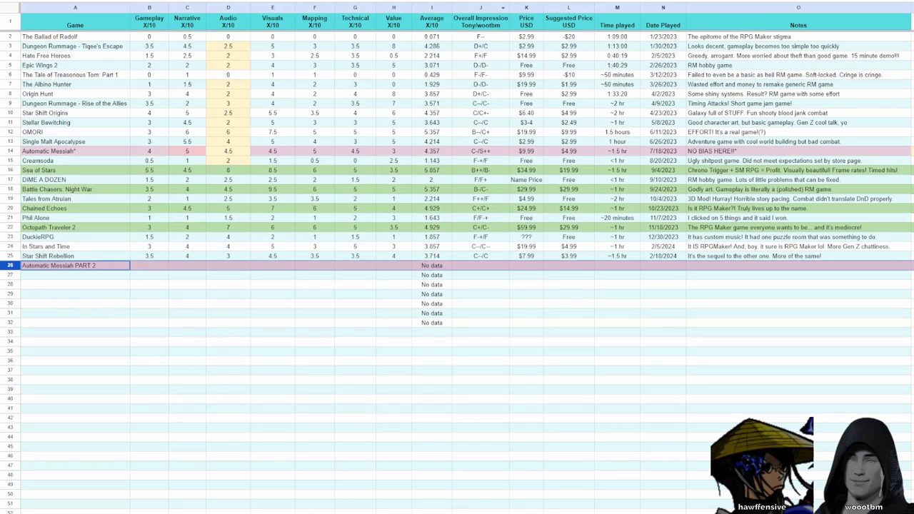
pyautogui.click(397, 2)
pyautogui.click(396, 34)
pyautogui.click(332, 171)
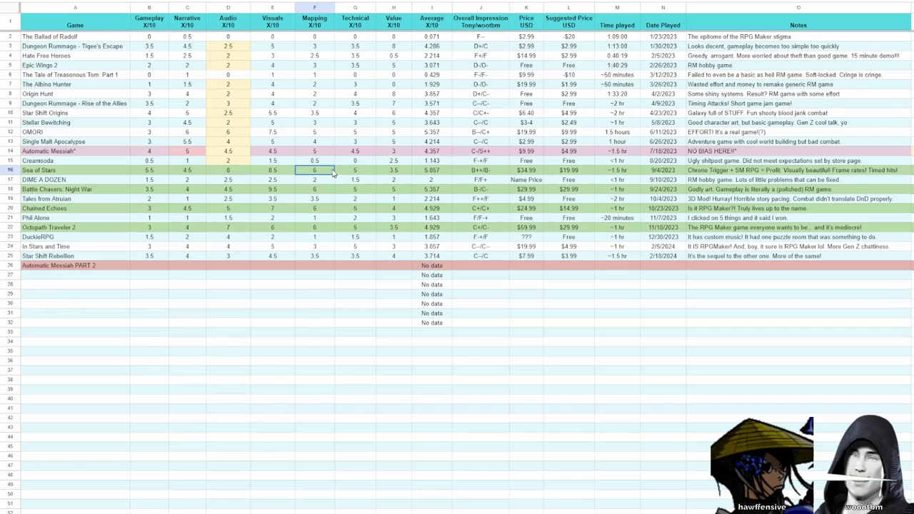
# Try light orange and light red as the fill color for the Automatic Messiah PART 2 row.
pyautogui.click(10, 265)
pyautogui.click(397, 2)
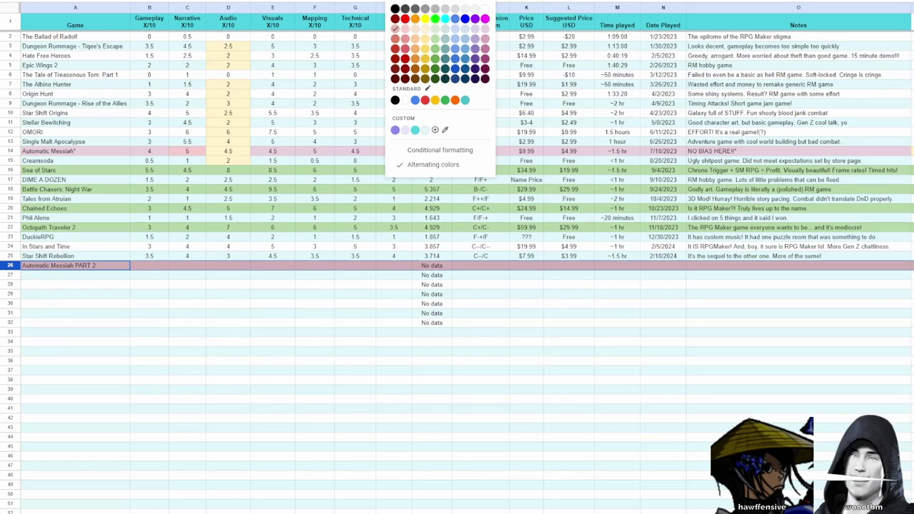
pyautogui.click(416, 29)
pyautogui.click(363, 306)
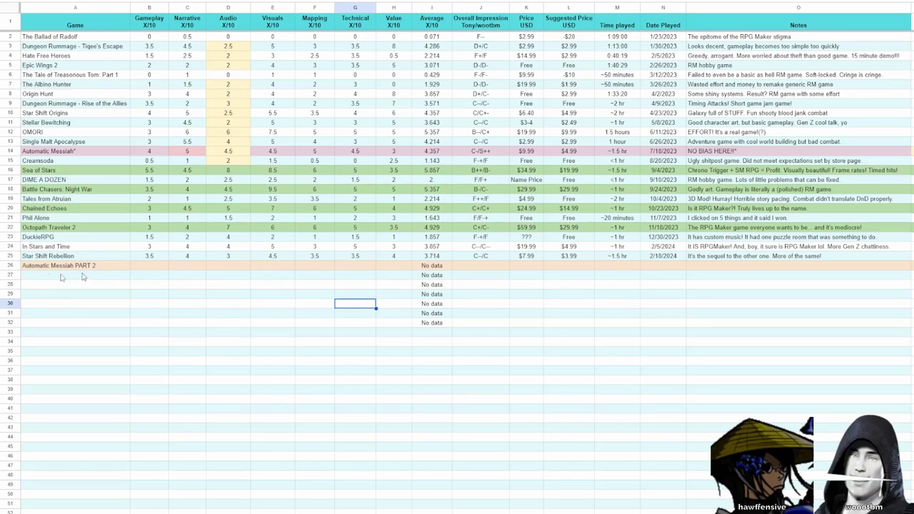
pyautogui.click(10, 265)
pyautogui.click(396, 3)
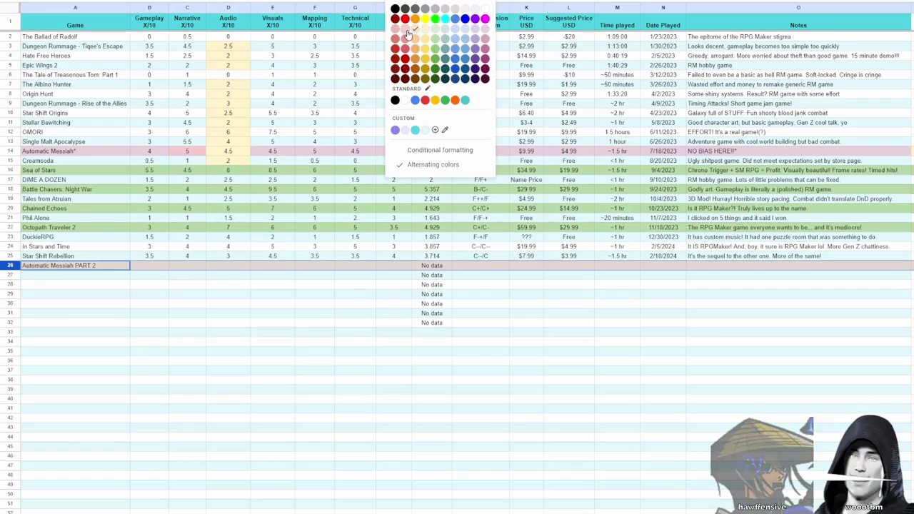
pyautogui.click(491, 29)
pyautogui.click(319, 352)
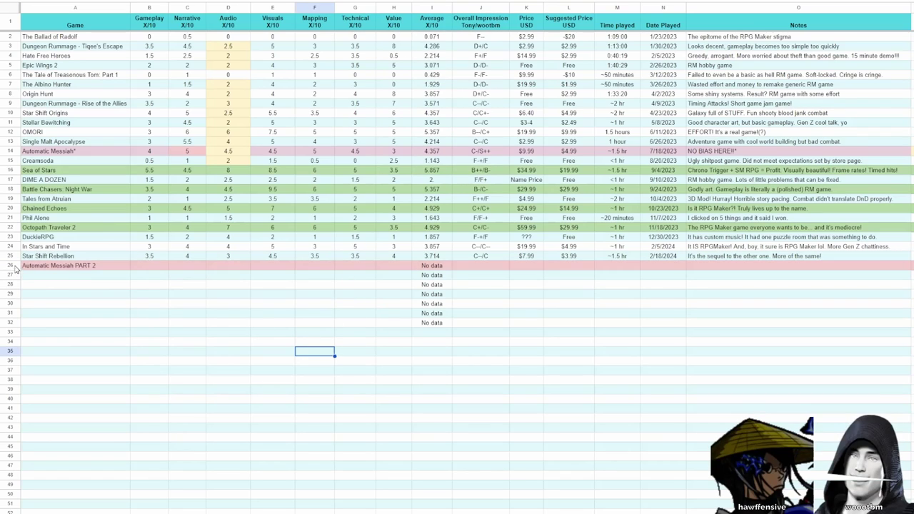
# Fill row 26 with light magenta to match the Automatic Messiah* row.
pyautogui.click(11, 265)
pyautogui.click(397, 2)
pyautogui.click(486, 34)
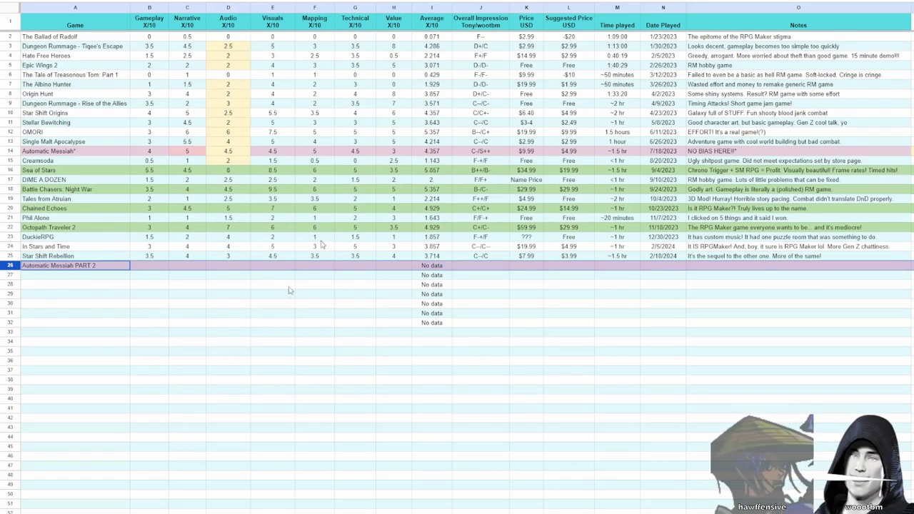
pyautogui.click(228, 351)
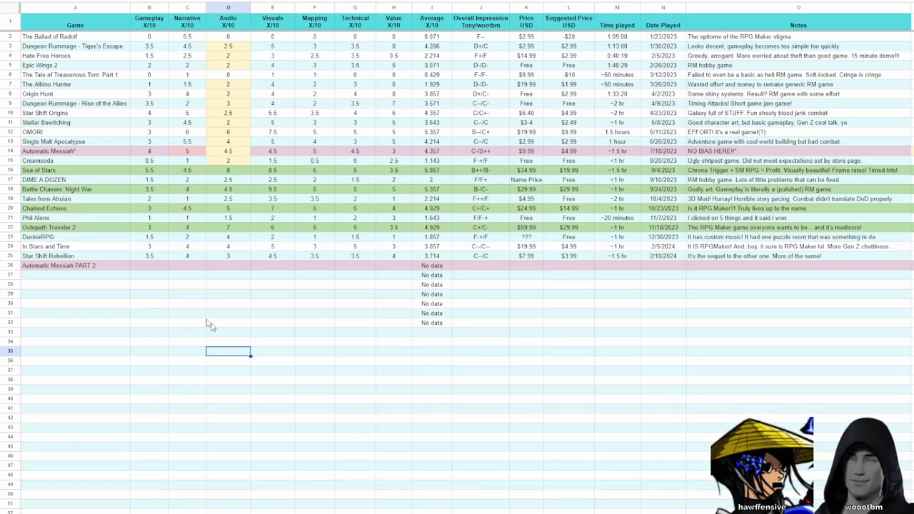
# Enter a Gameplay score of 5 and a Narrative score of 5 for Automatic Messiah PART 2.
pyautogui.click(272, 151)
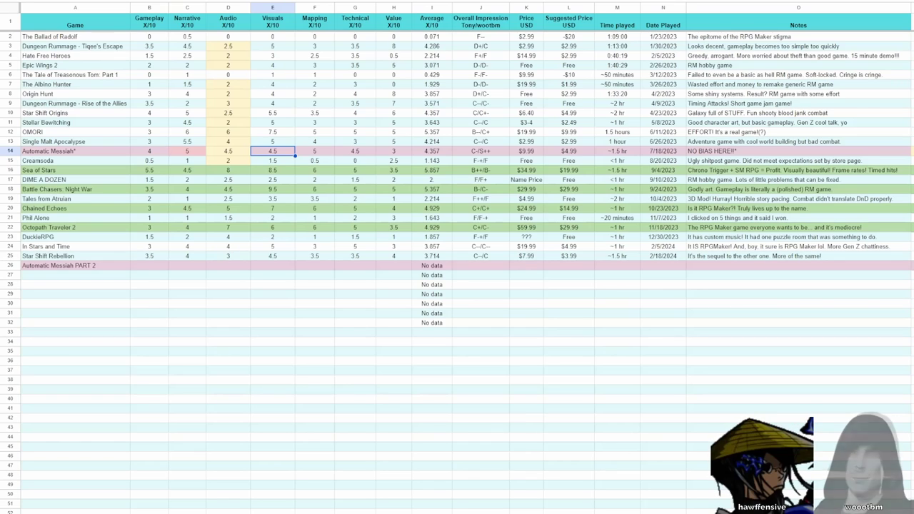
pyautogui.click(154, 269)
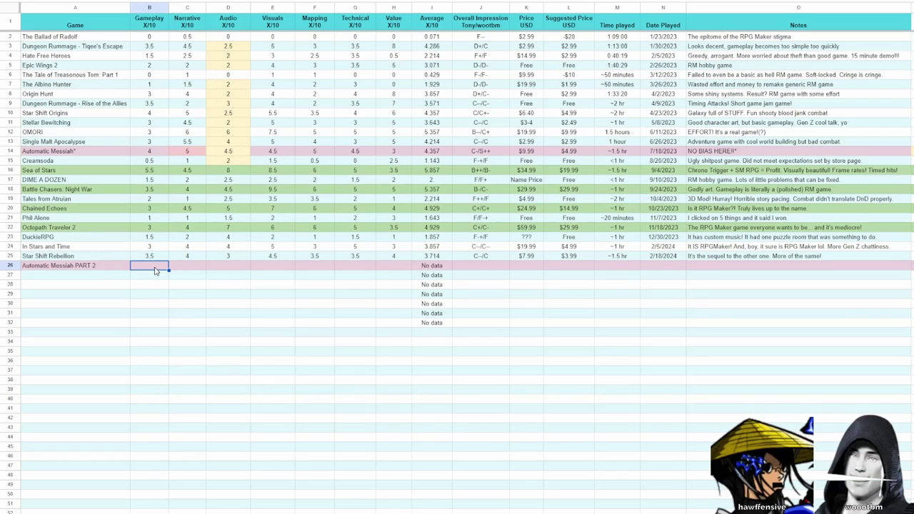
pyautogui.write('5')
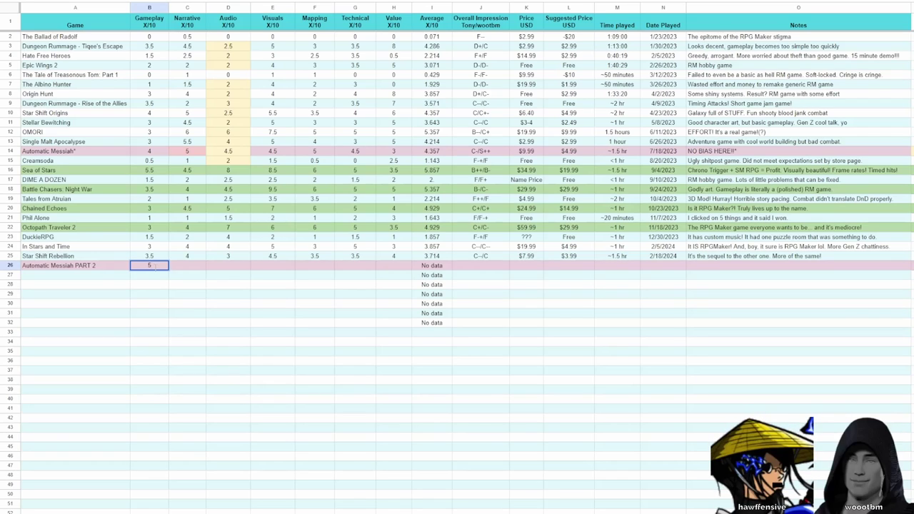
pyautogui.click(188, 269)
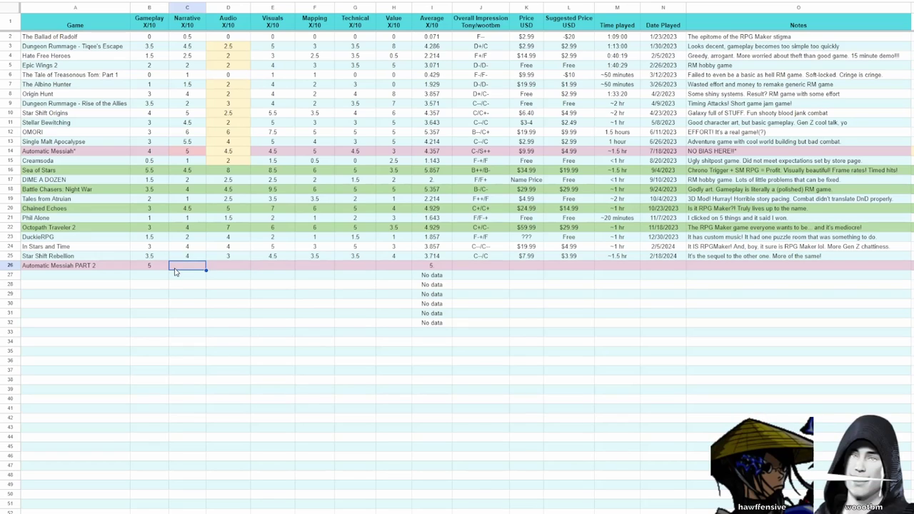
pyautogui.write('5')
pyautogui.press('Tab')
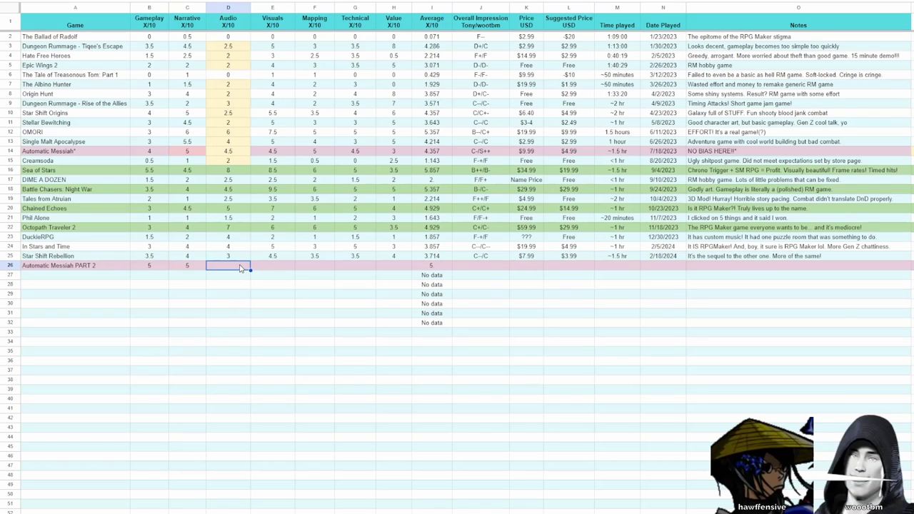
# Enter an Audio score of 4 and a Visuals score of 4 for Automatic Messiah PART 2.
pyautogui.press('Return')
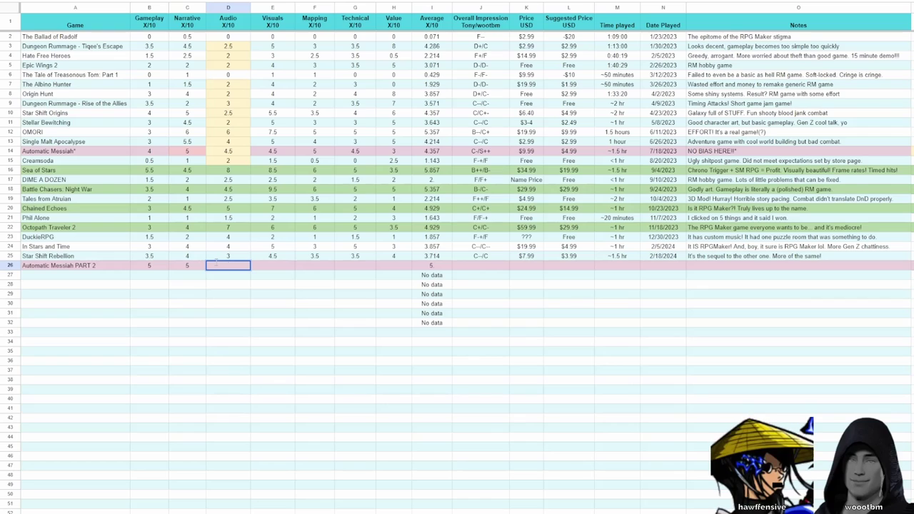
pyautogui.write('4')
pyautogui.click(292, 266)
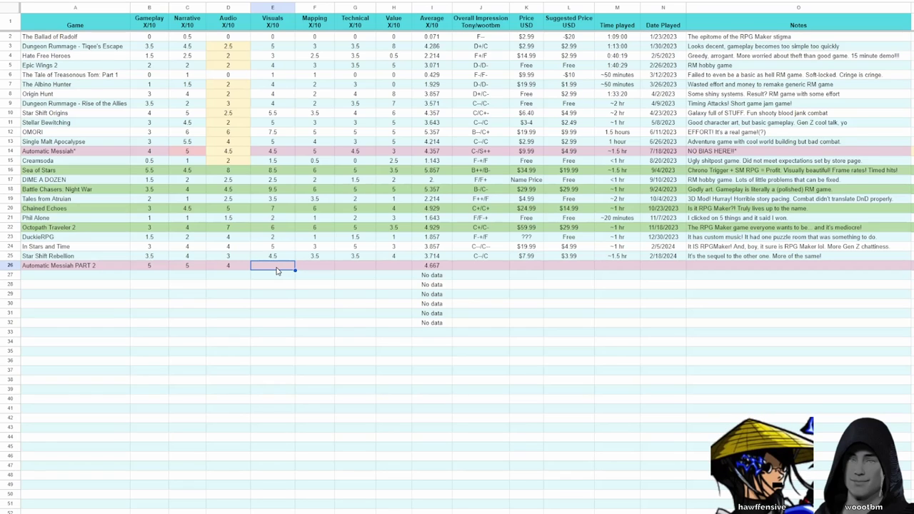
pyautogui.write('4')
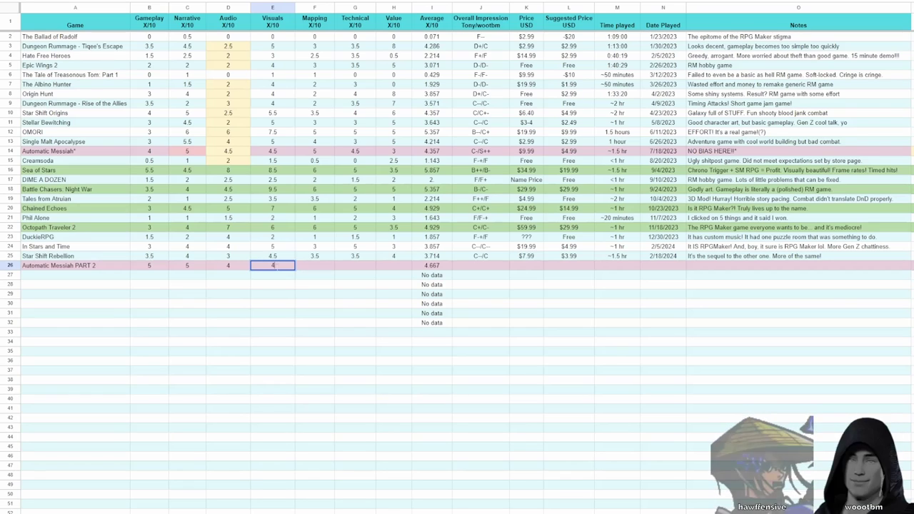
# Enter a Mapping score of 4.5 and a Technical score of 4 for Automatic Messiah PART 2.
pyautogui.click(314, 266)
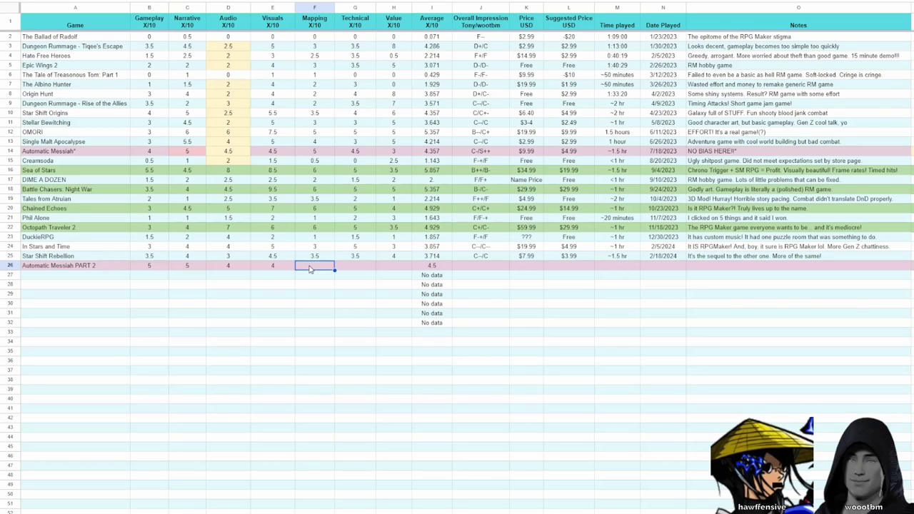
pyautogui.write('4.5')
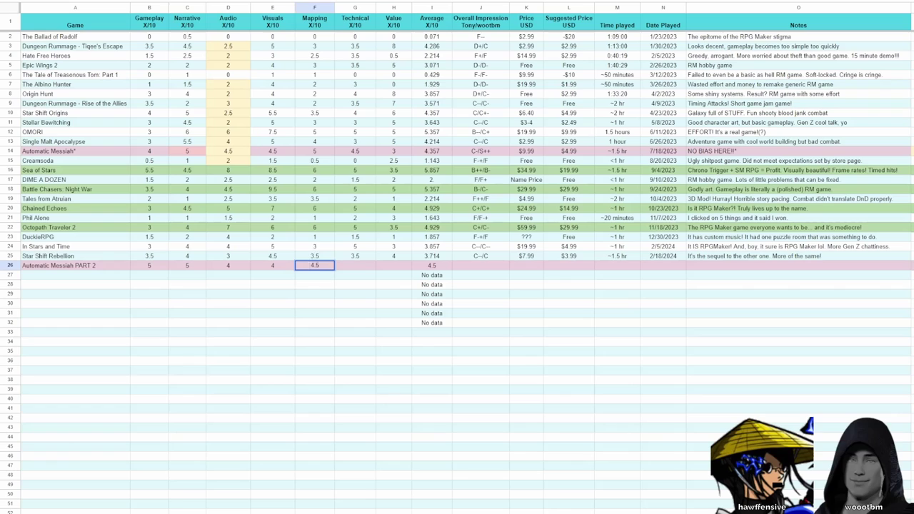
pyautogui.click(361, 268)
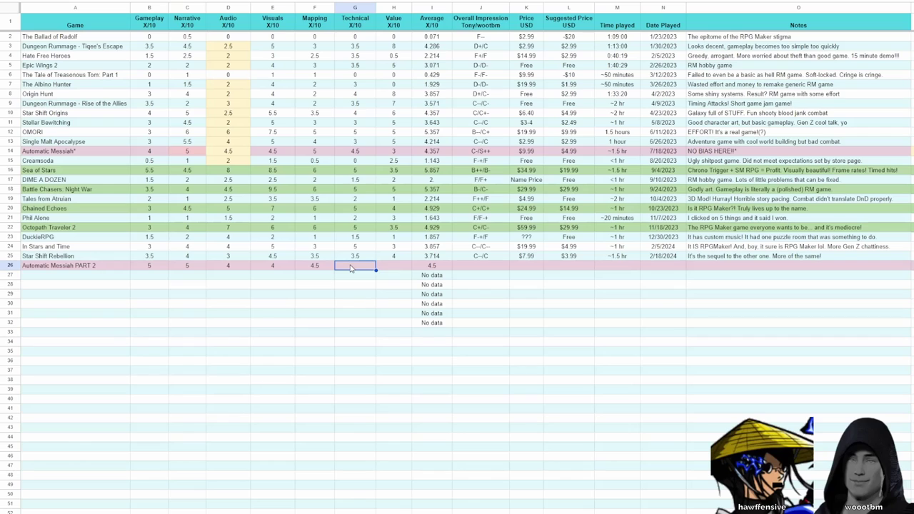
pyautogui.write('4')
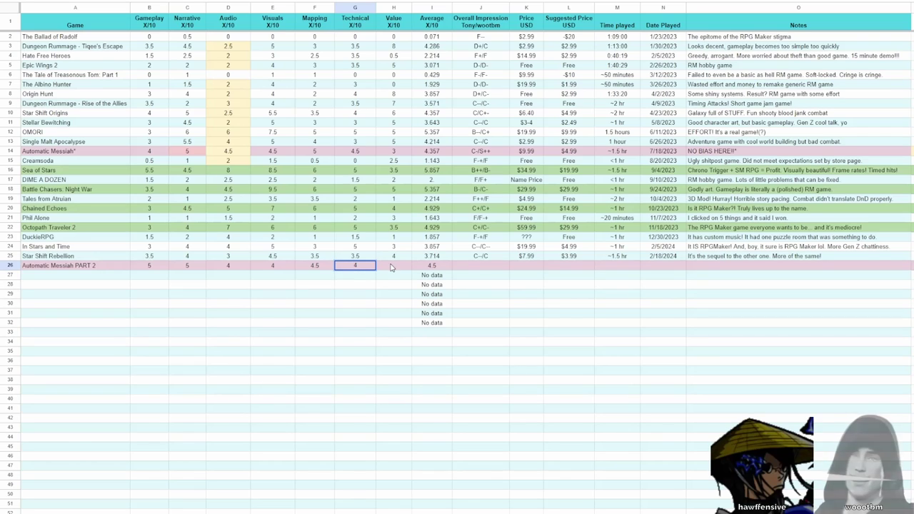
pyautogui.press('Tab')
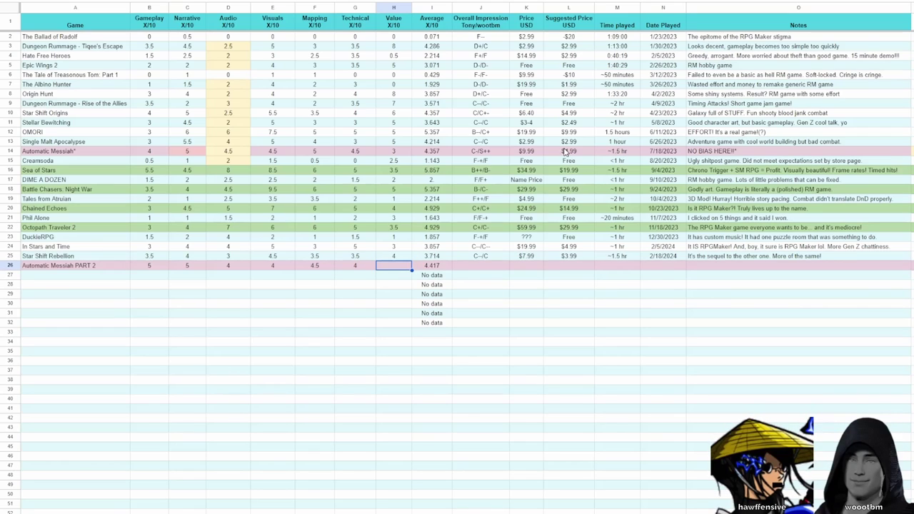
# Check the original Automatic Messiah* Value score and enter a Value score of 5 for Automatic Messiah PART 2.
pyautogui.click(529, 155)
pyautogui.click(396, 153)
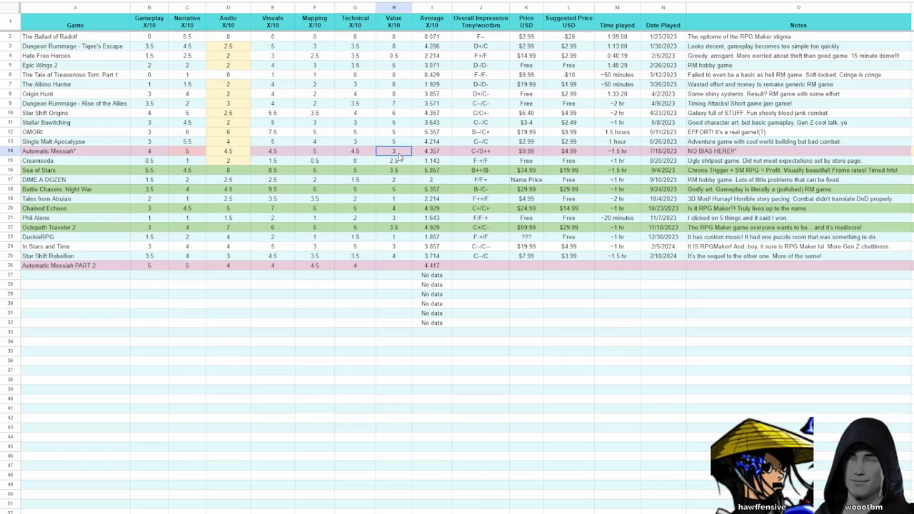
pyautogui.click(398, 265)
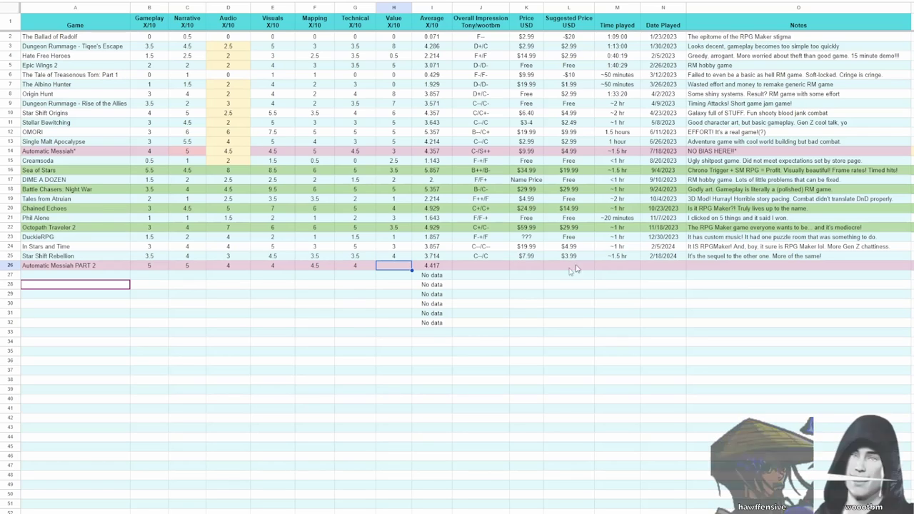
pyautogui.click(477, 285)
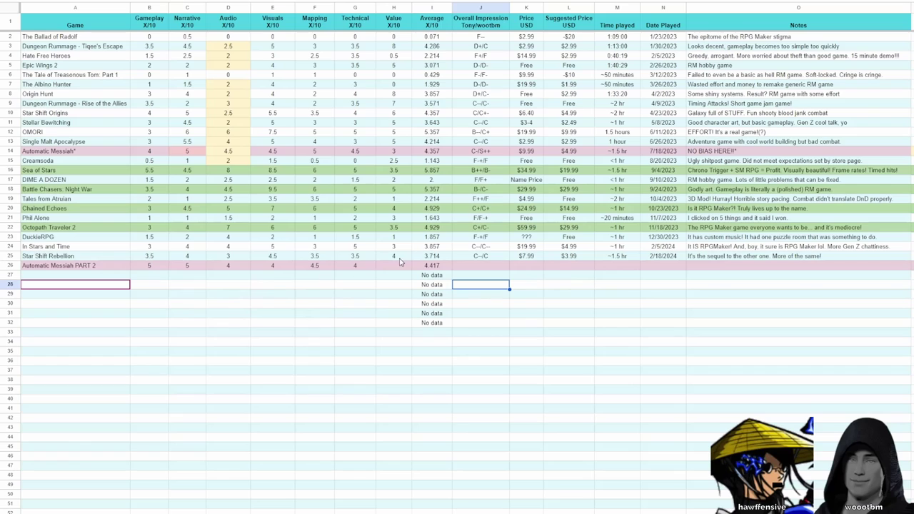
pyautogui.click(391, 267)
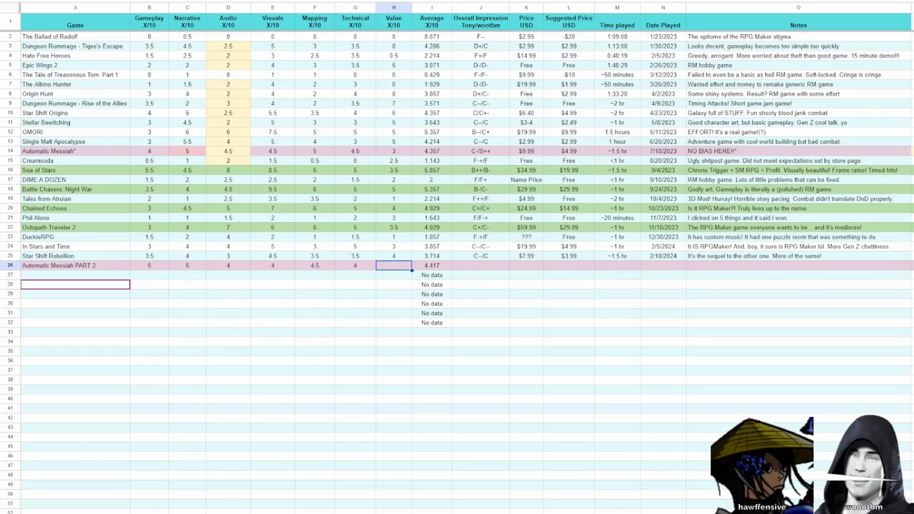
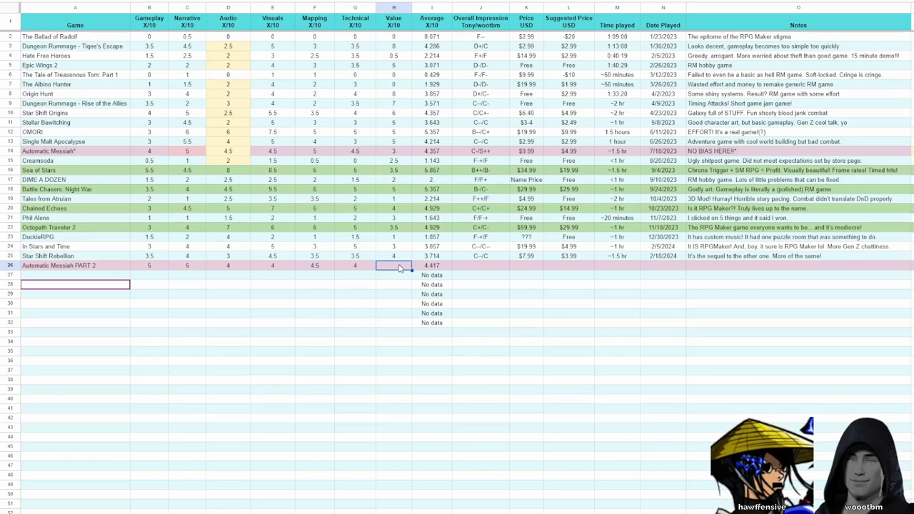
pyautogui.write('4')
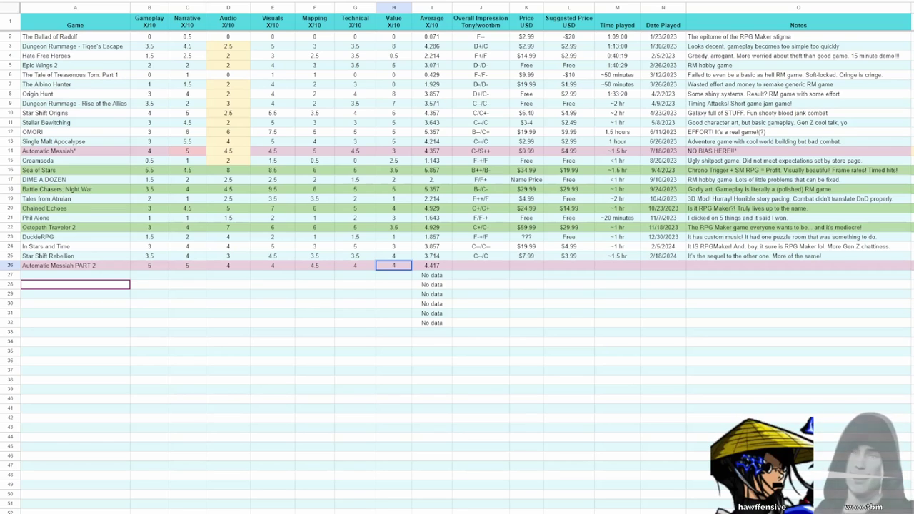
pyautogui.write('5')
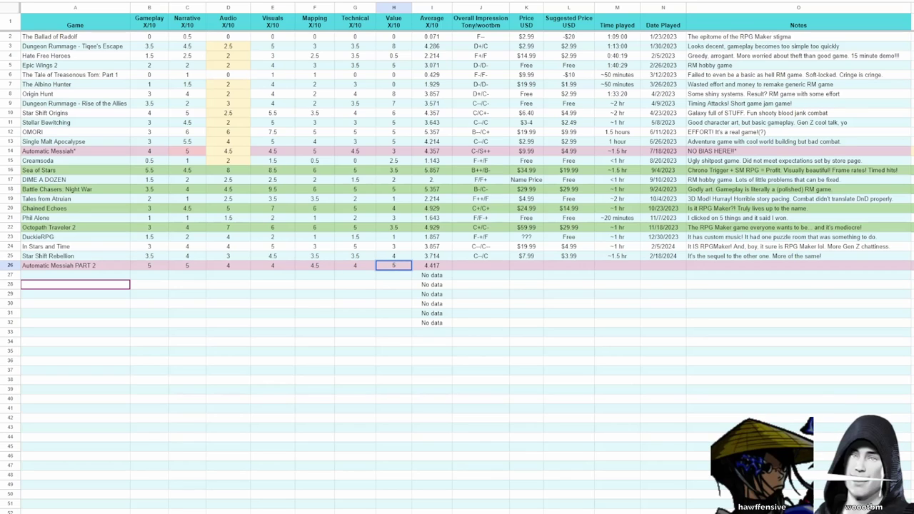
# Enter C+/S+++ as the Overall Impression for Automatic Messiah PART 2.
pyautogui.click(508, 266)
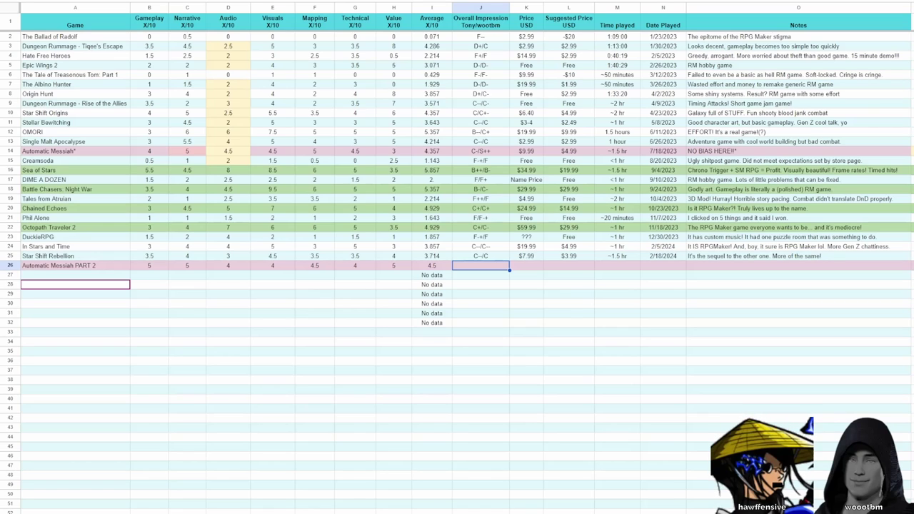
pyautogui.doubleClick(481, 265)
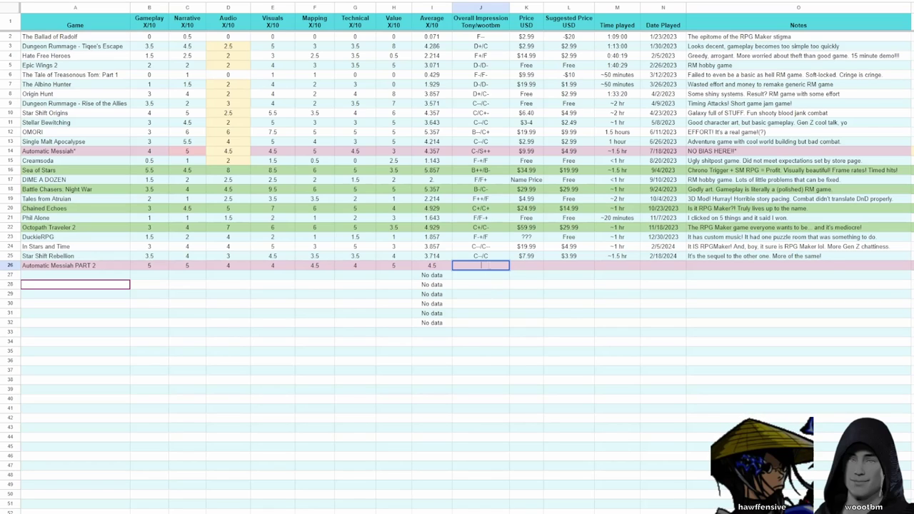
pyautogui.write('C')
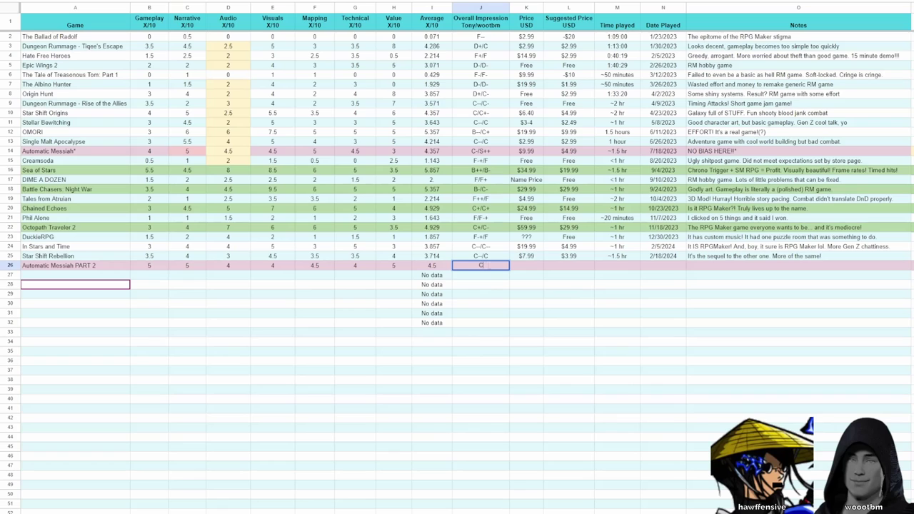
pyautogui.write('+/S')
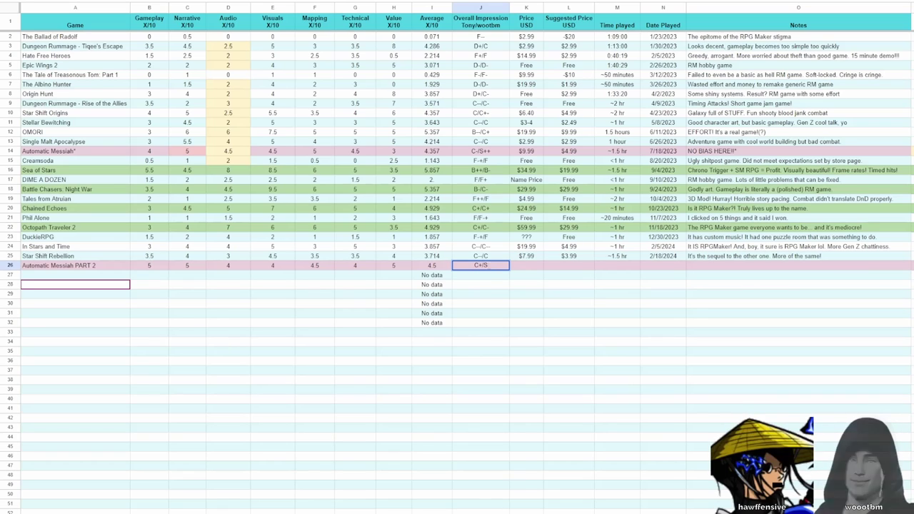
pyautogui.write('++++')
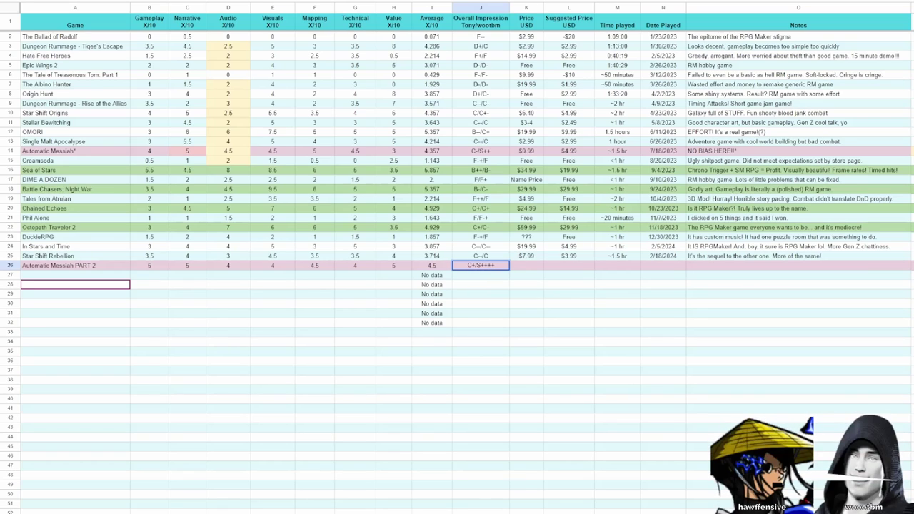
pyautogui.press('Tab')
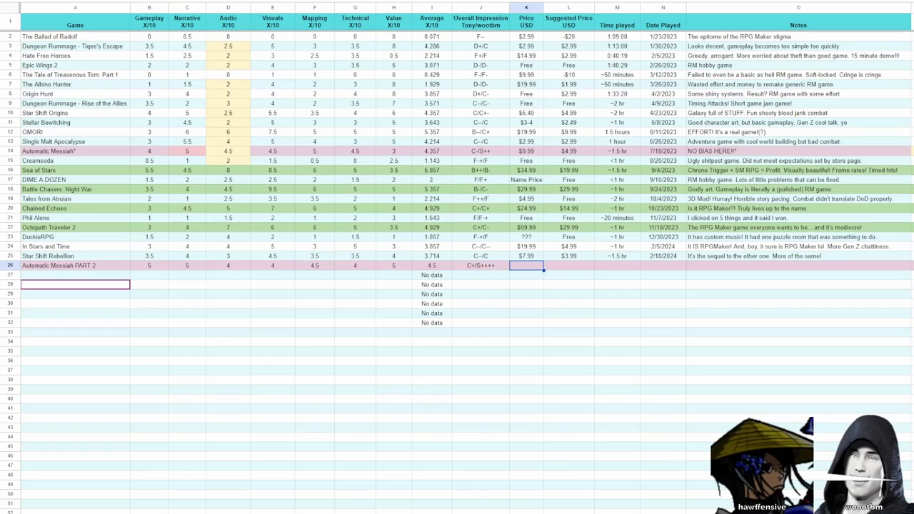
pyautogui.hotkey('shift', 'Tab')
pyautogui.press('Return')
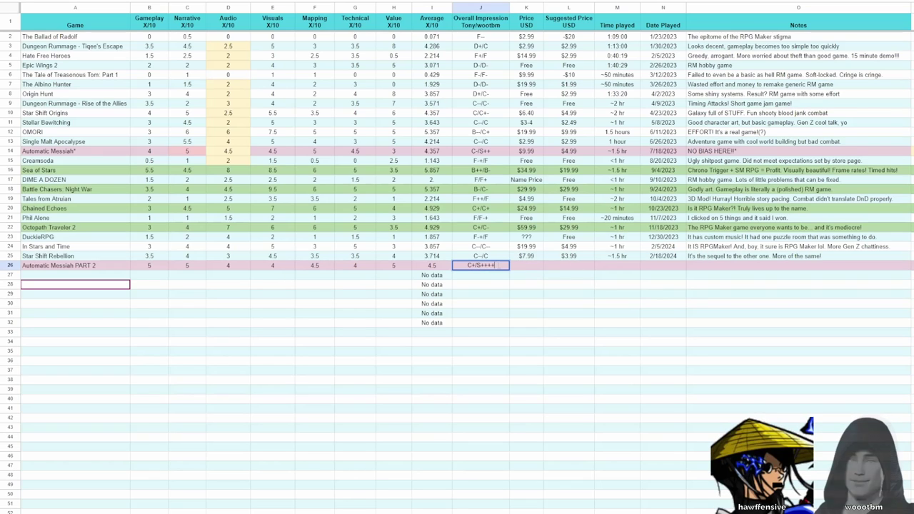
pyautogui.press('BackSpace')
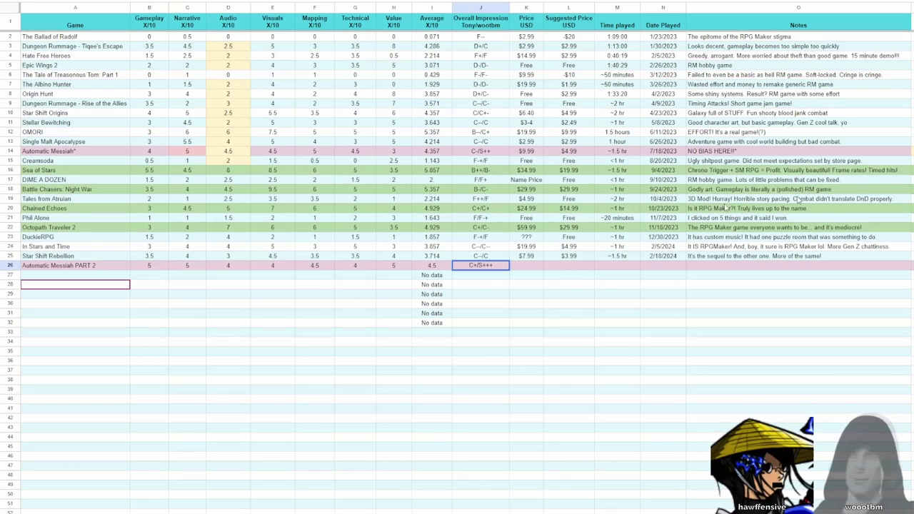
# Copy the $9.99 price from the Automatic Messiah* row into the Price cell of Automatic Messiah PART 2.
pyautogui.click(530, 272)
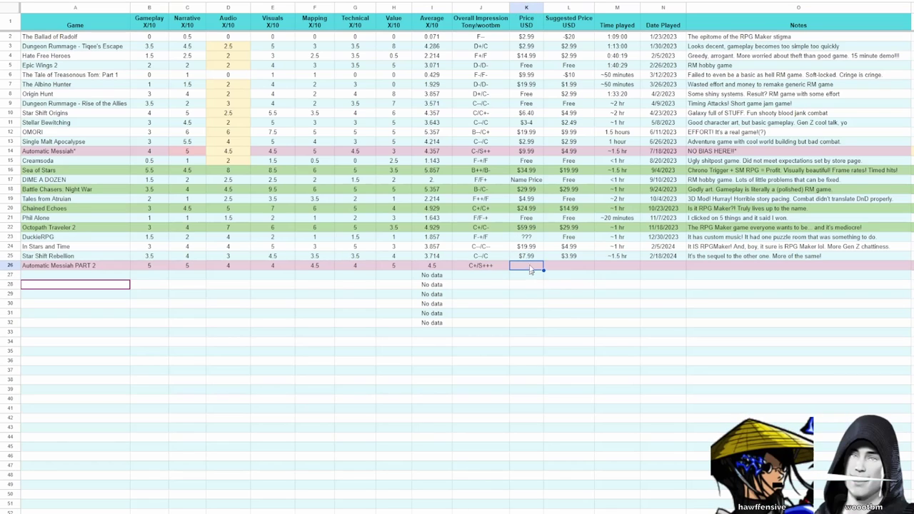
pyautogui.click(535, 152)
pyautogui.hotkey('ctrl', 'c')
pyautogui.click(533, 269)
pyautogui.hotkey('ctrl', 'v')
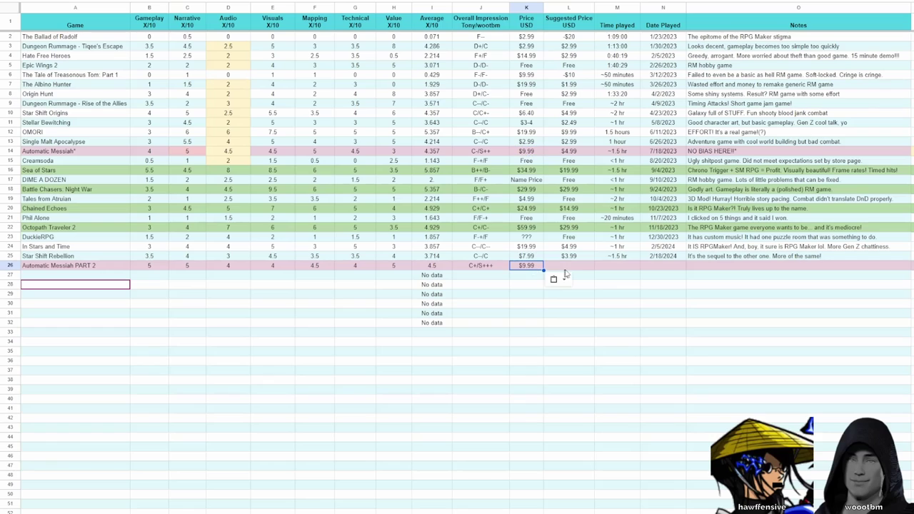
# Enter ?? as the Suggested Price and ~2 hrs as the Time played for Automatic Messiah PART 2.
pyautogui.click(569, 270)
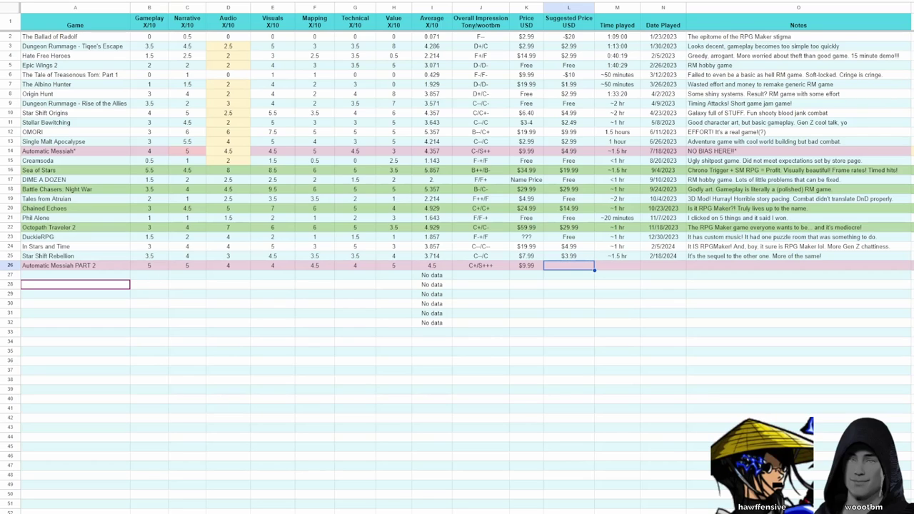
pyautogui.doubleClick(585, 268)
pyautogui.write('??')
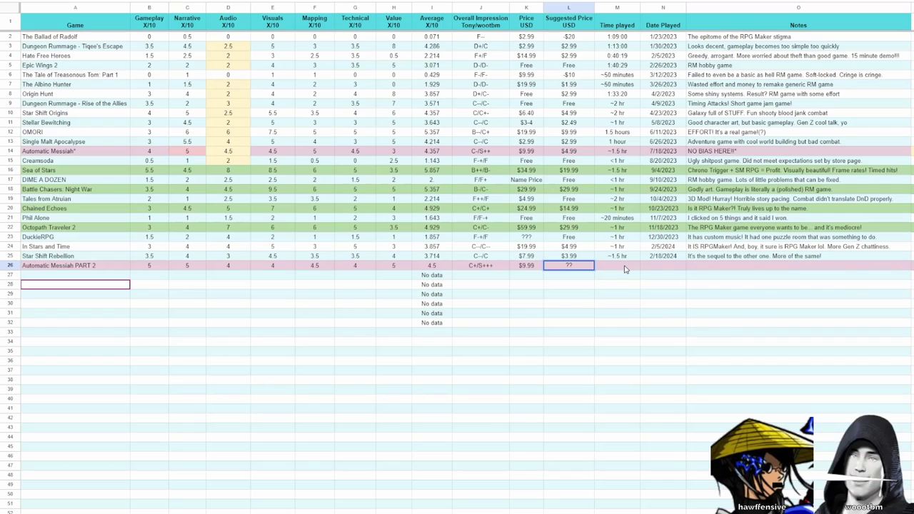
pyautogui.press('Tab')
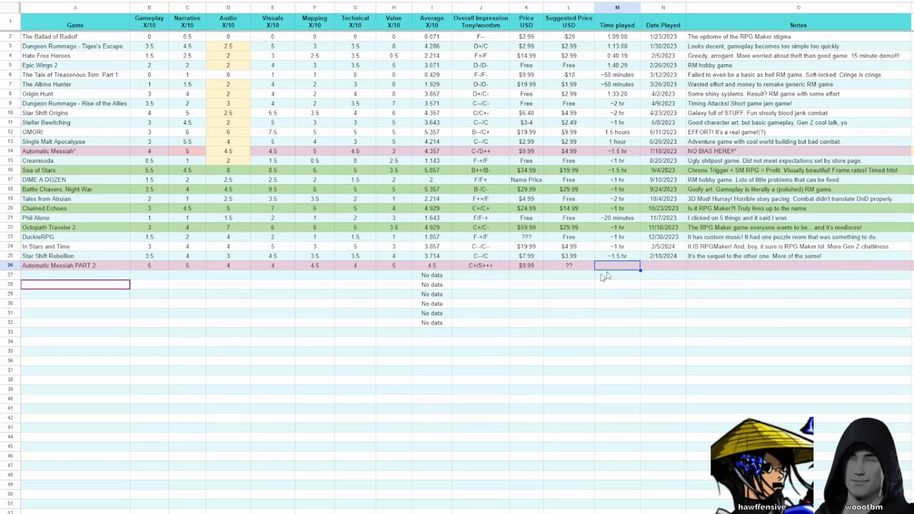
pyautogui.doubleClick(617, 269)
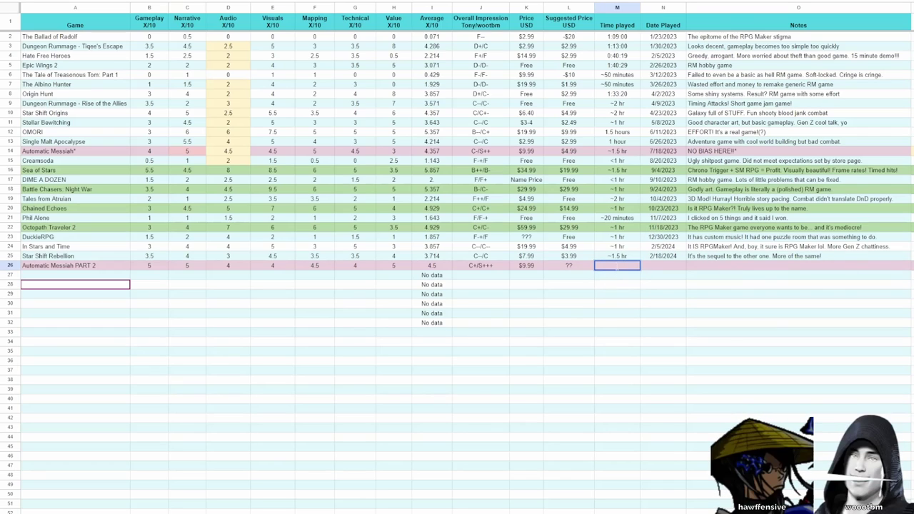
pyautogui.write('~2 hrs')
# Enter 3/10/2024 as the Date Played for Automatic Messiah PART 2.
pyautogui.click(663, 269)
pyautogui.write('3/')
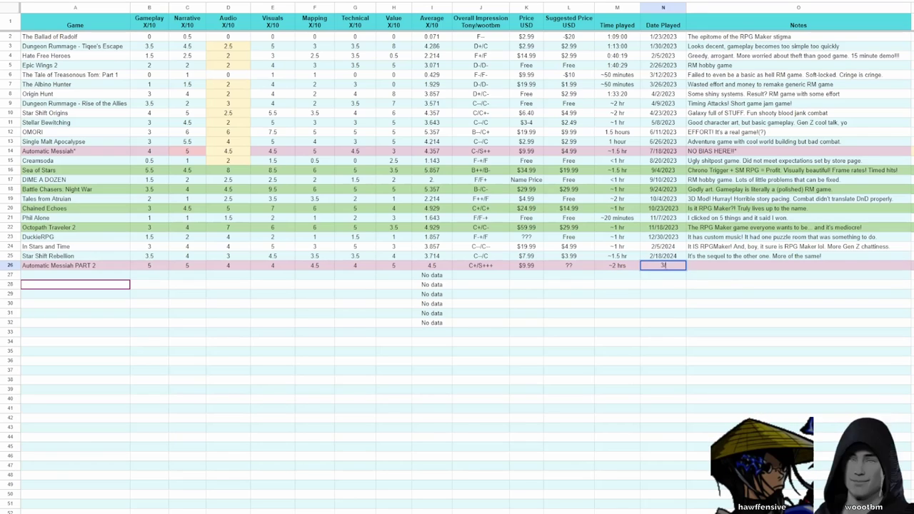
pyautogui.write('10/2024')
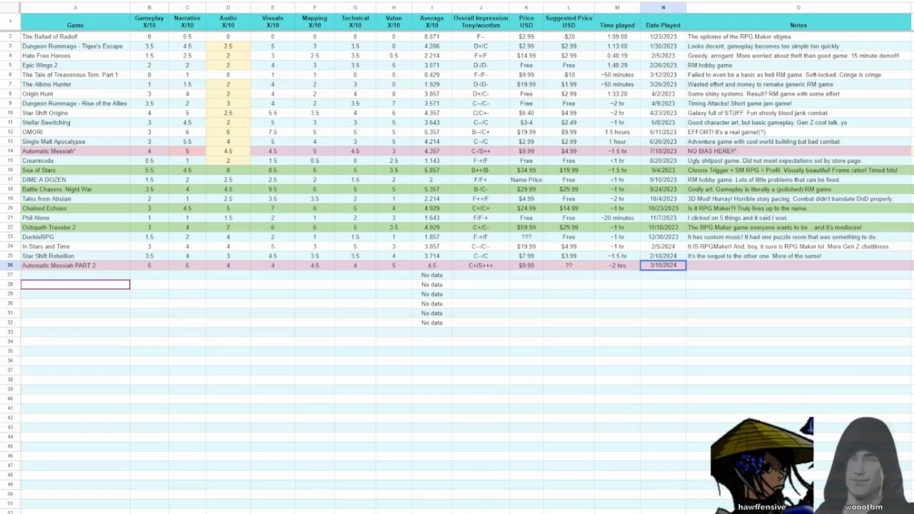
pyautogui.click(756, 266)
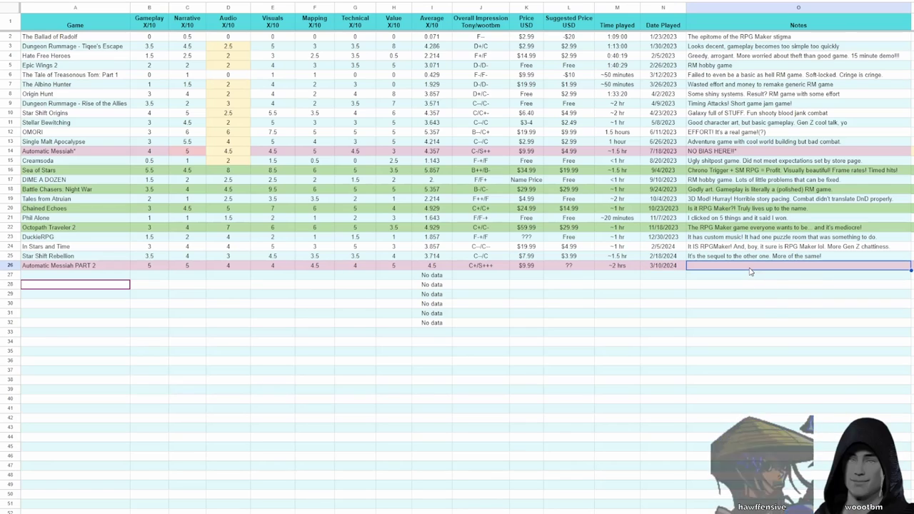
# Change the Date Played of Automatic Messiah PART 2 to 3/9/2024.
pyautogui.doubleClick(657, 267)
pyautogui.write('3/9/20')
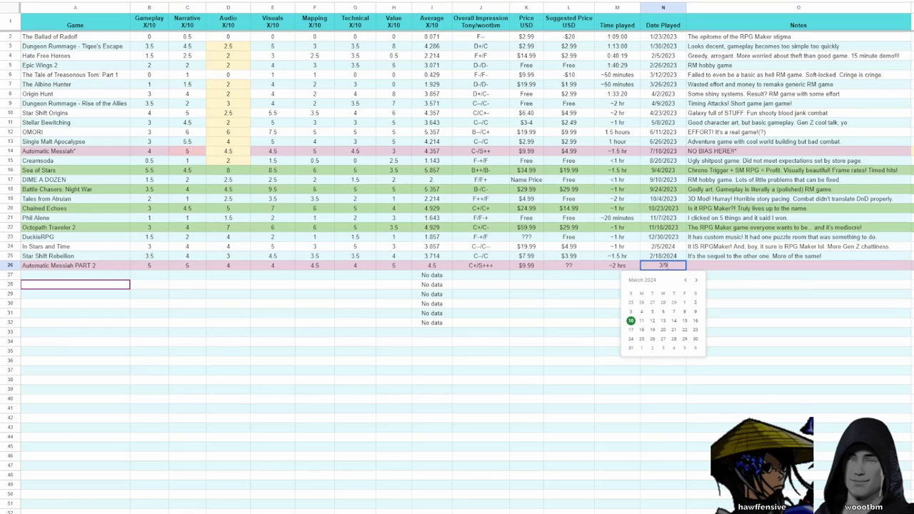
pyautogui.write('24')
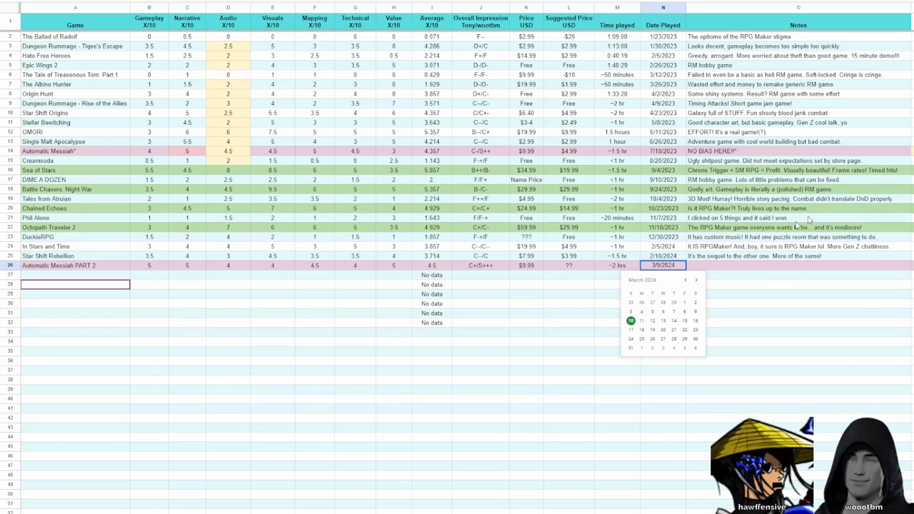
# Write "Obama giving Biden the medal." in the Notes cell of Automatic Messiah PART 2.
pyautogui.click(747, 265)
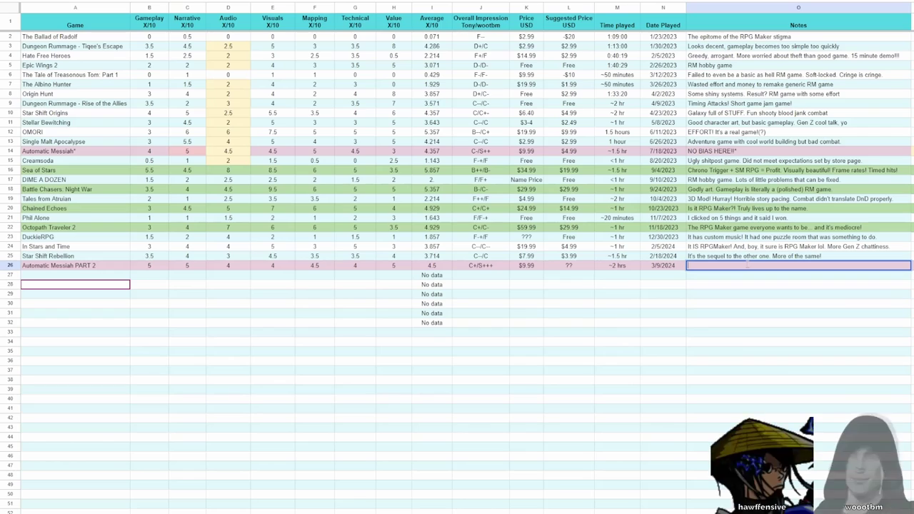
pyautogui.write('Biden')
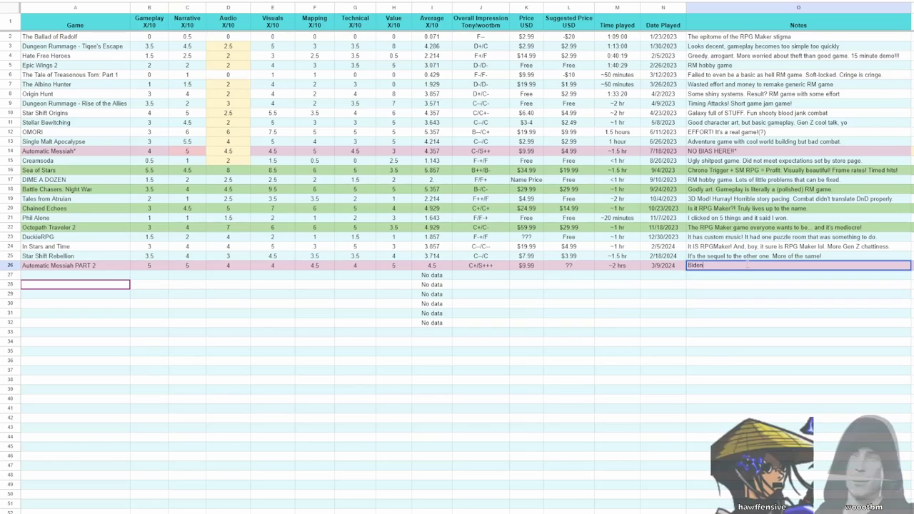
pyautogui.hotkey('shift', 'Home')
pyautogui.write('Obama g')
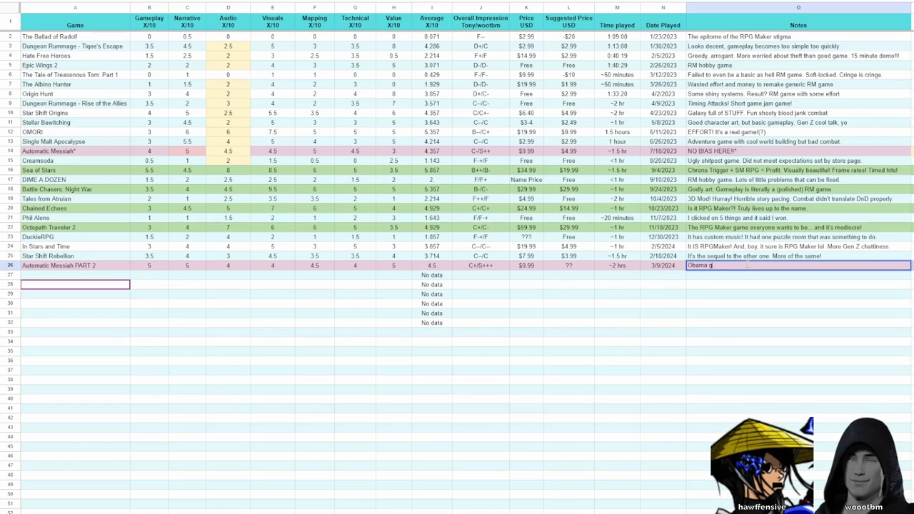
pyautogui.write('iving Biden the medal.')
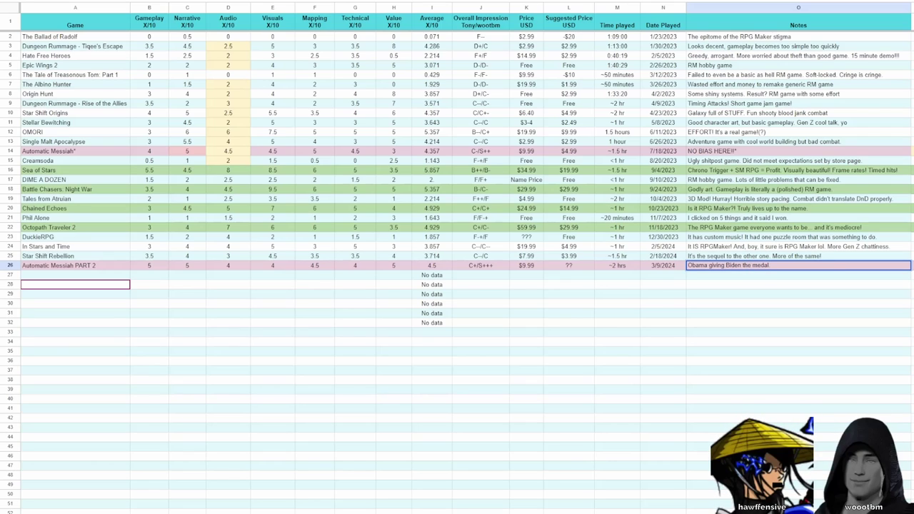